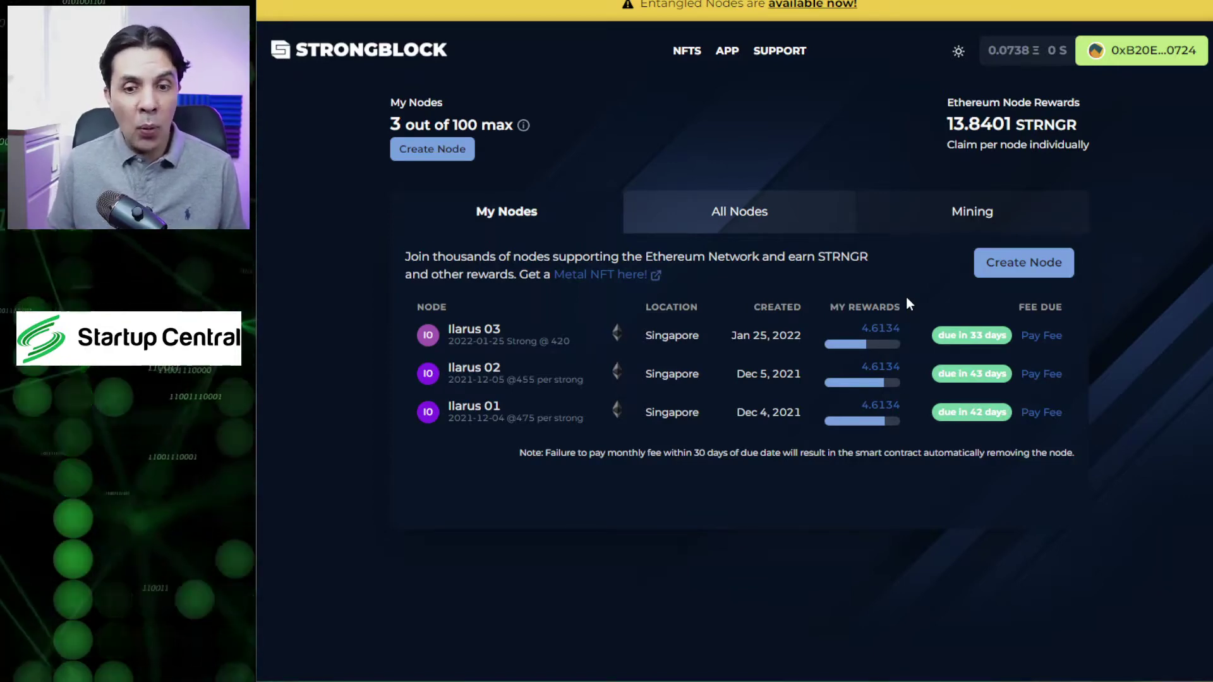
Show the Ilarus 01 rewards tooltip reading 15.8340 of 20 tokens accrued.
mouse_move(851, 431)
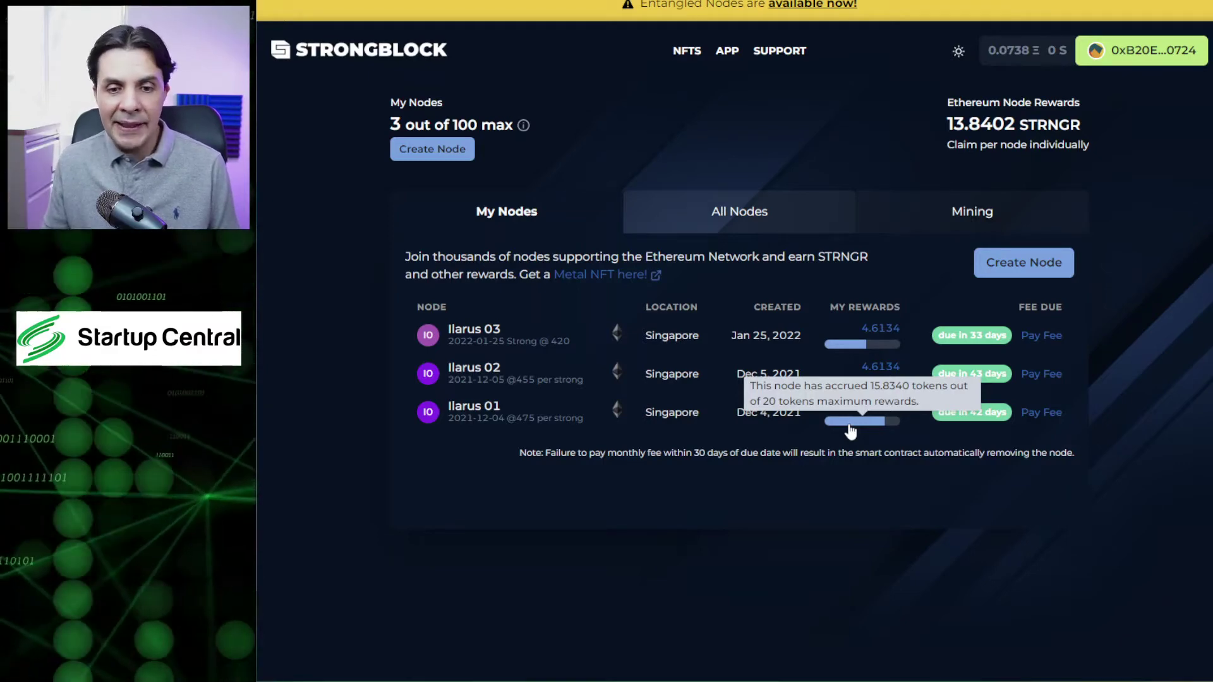
In a cleared Calculator, compute 20 − 15.834 = 4.166, Ilarus 01's remaining tokens.
key(alt+Tab)
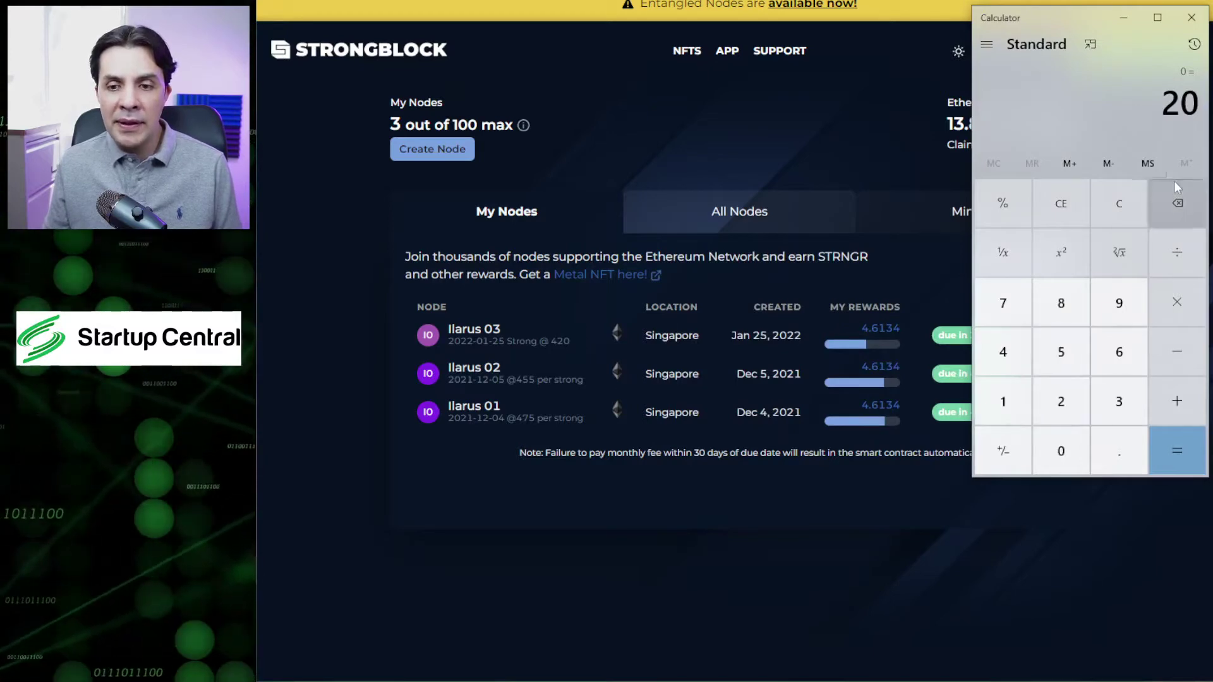
click(1119, 206)
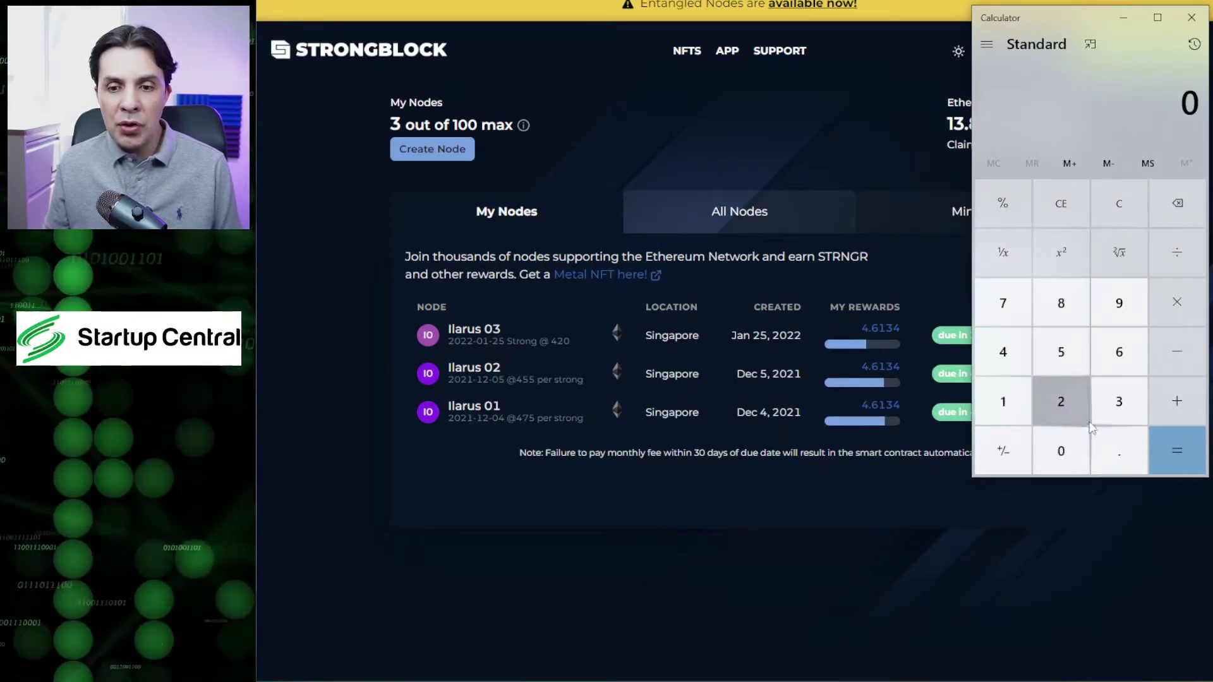
click(1074, 417)
click(1065, 456)
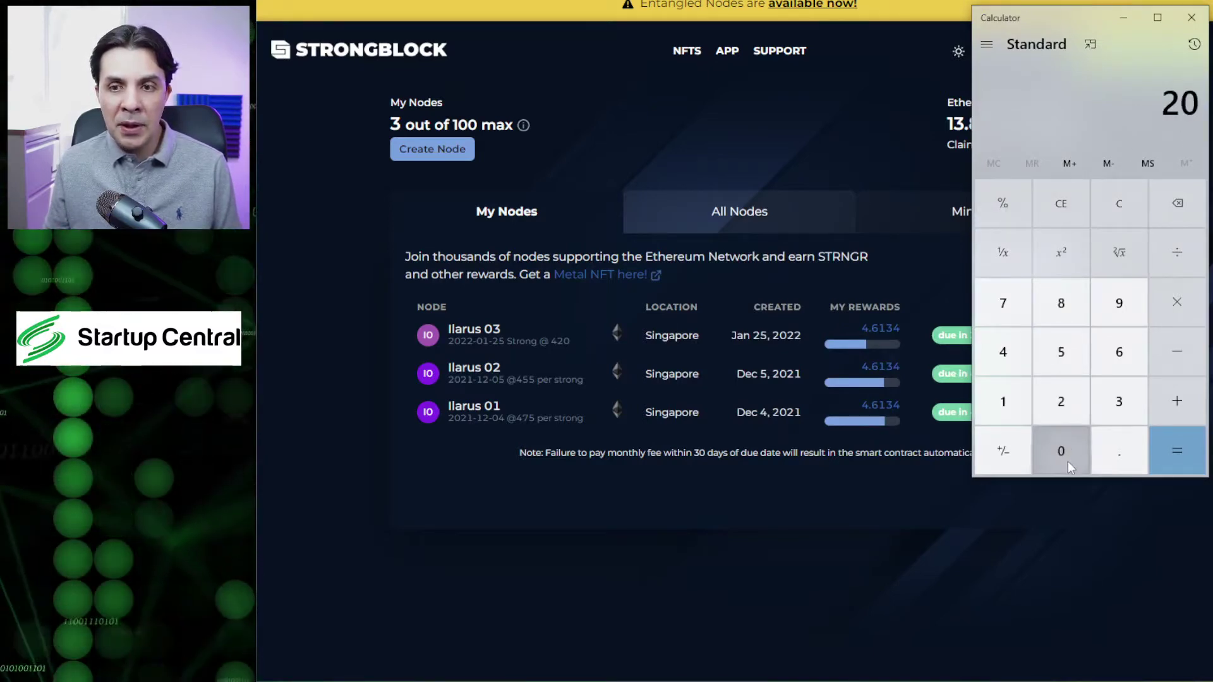
click(1182, 359)
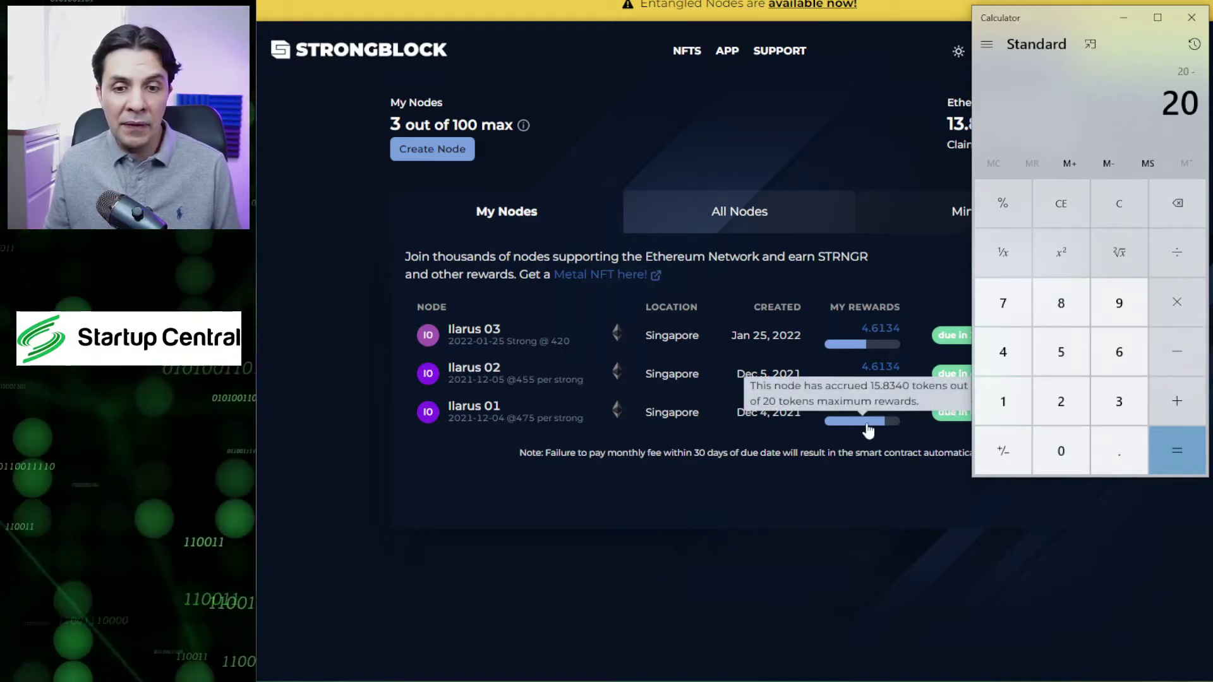
click(1001, 404)
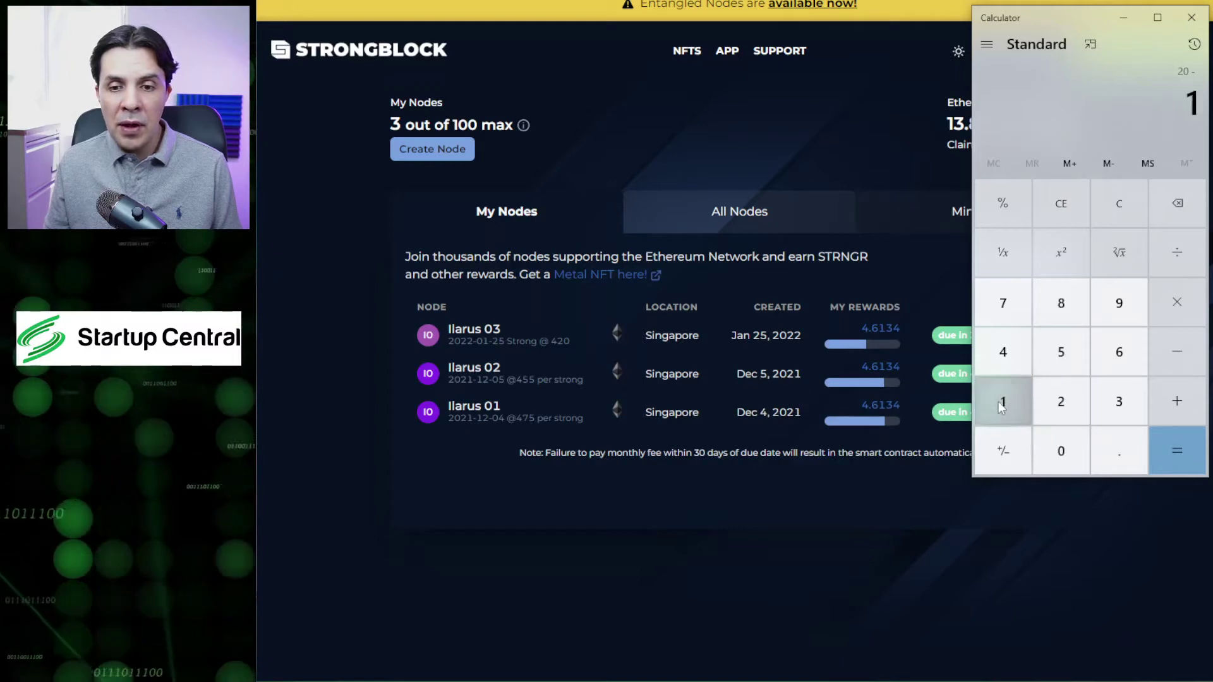
click(1064, 356)
click(1114, 450)
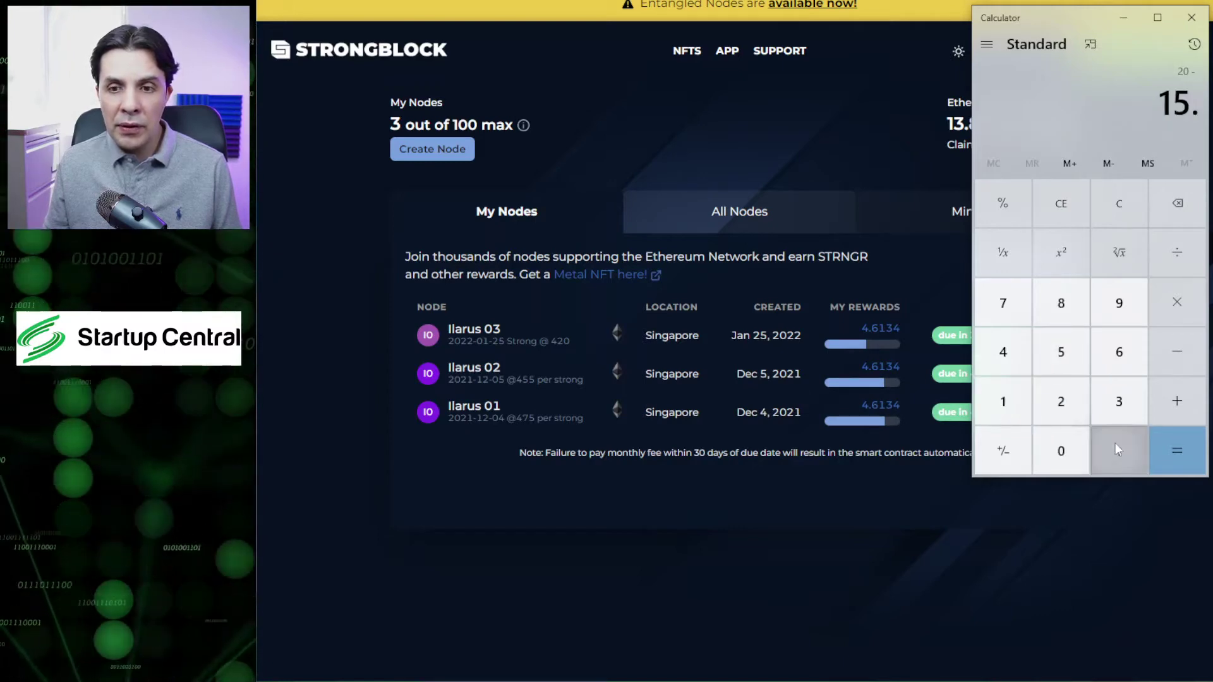
click(1063, 305)
click(1121, 402)
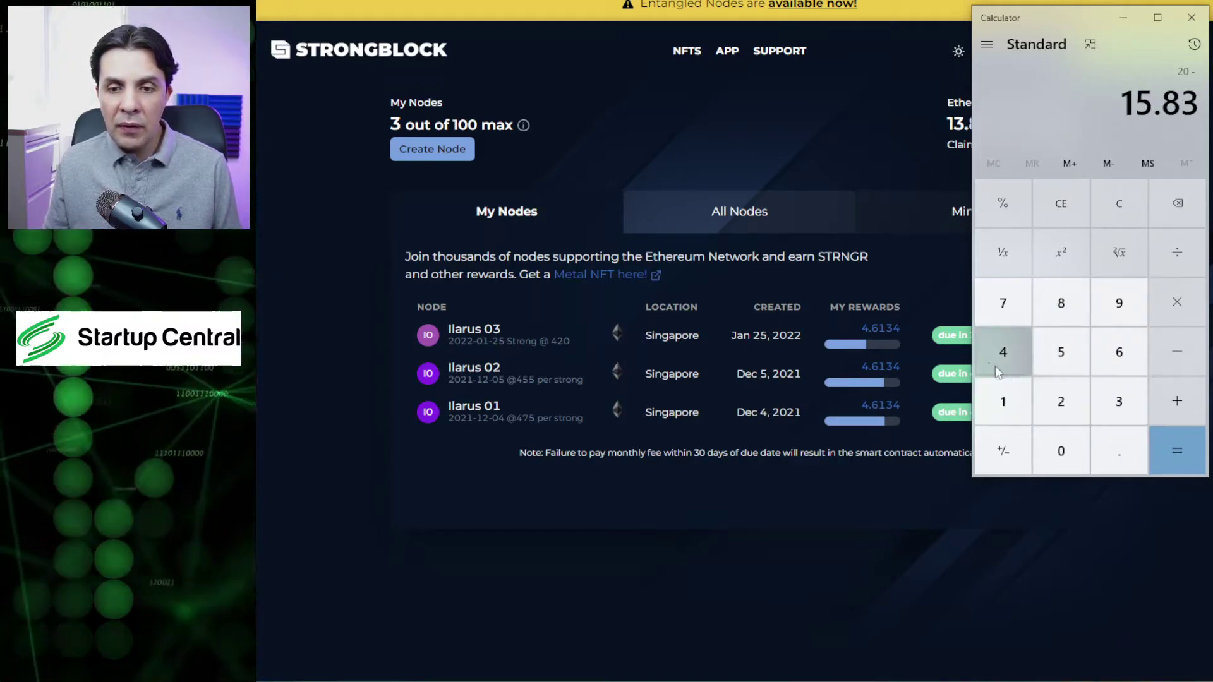
click(998, 363)
click(1176, 464)
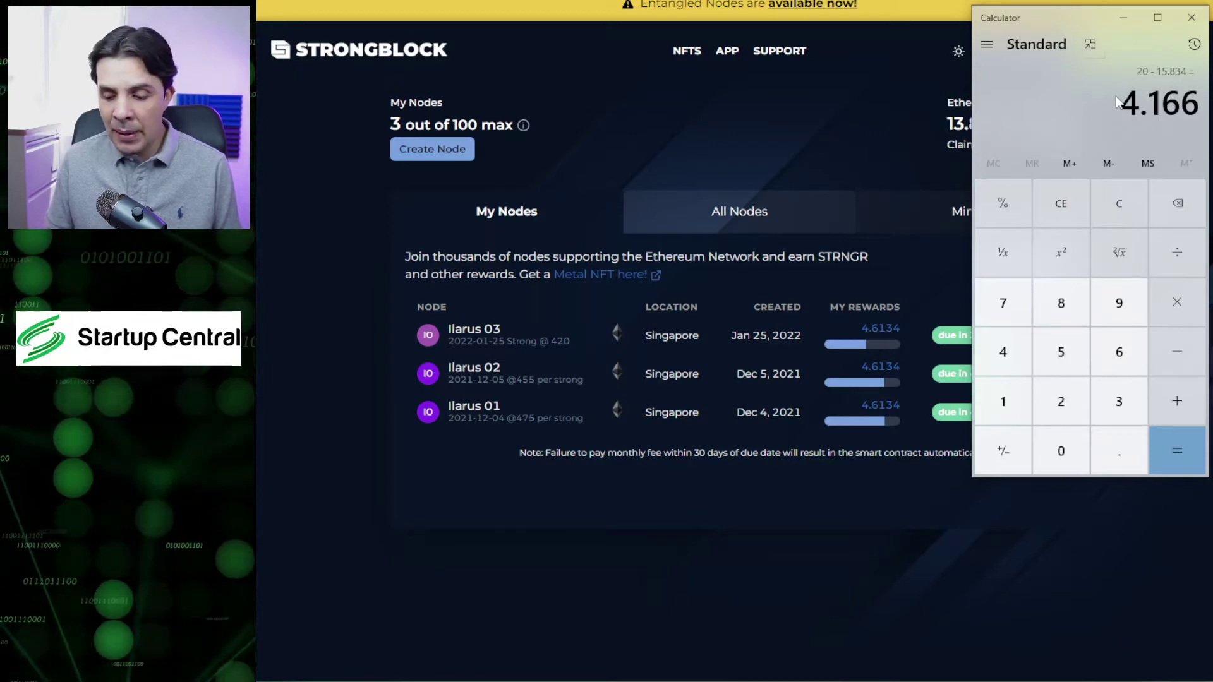
Divide 4.166 by 0.091 for about 45.78 reward days, then bring the StrongBlock dashboard forward.
key(slash)
text(0.091)
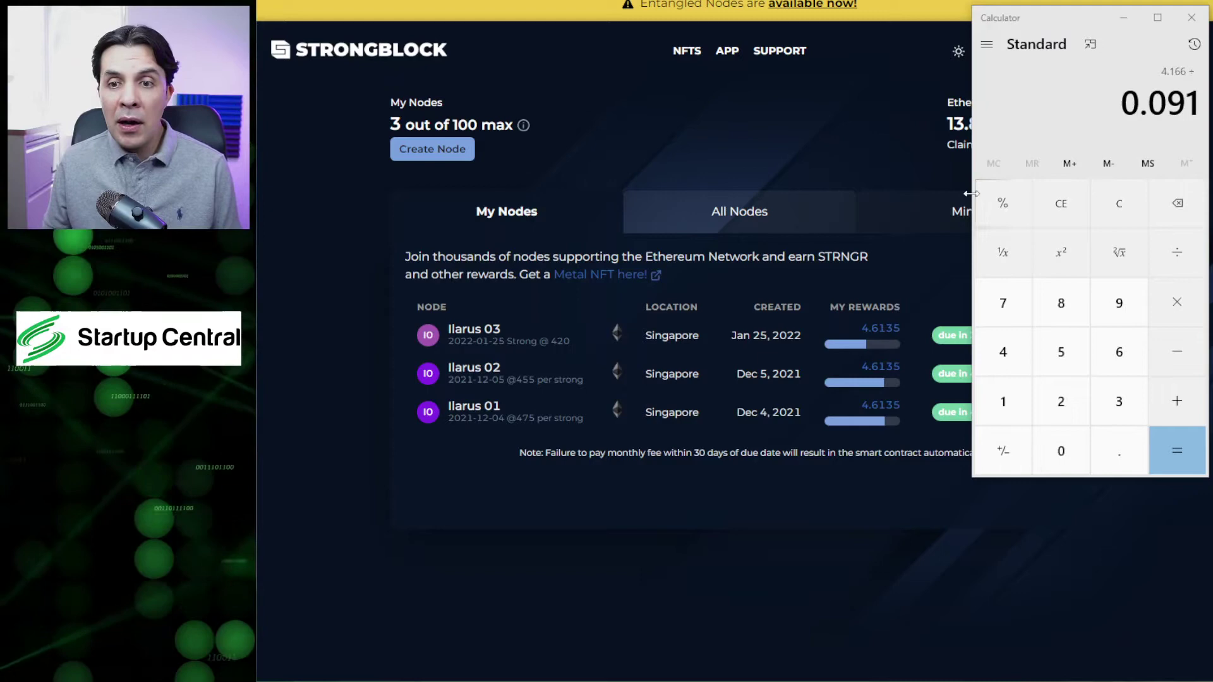
click(1027, 100)
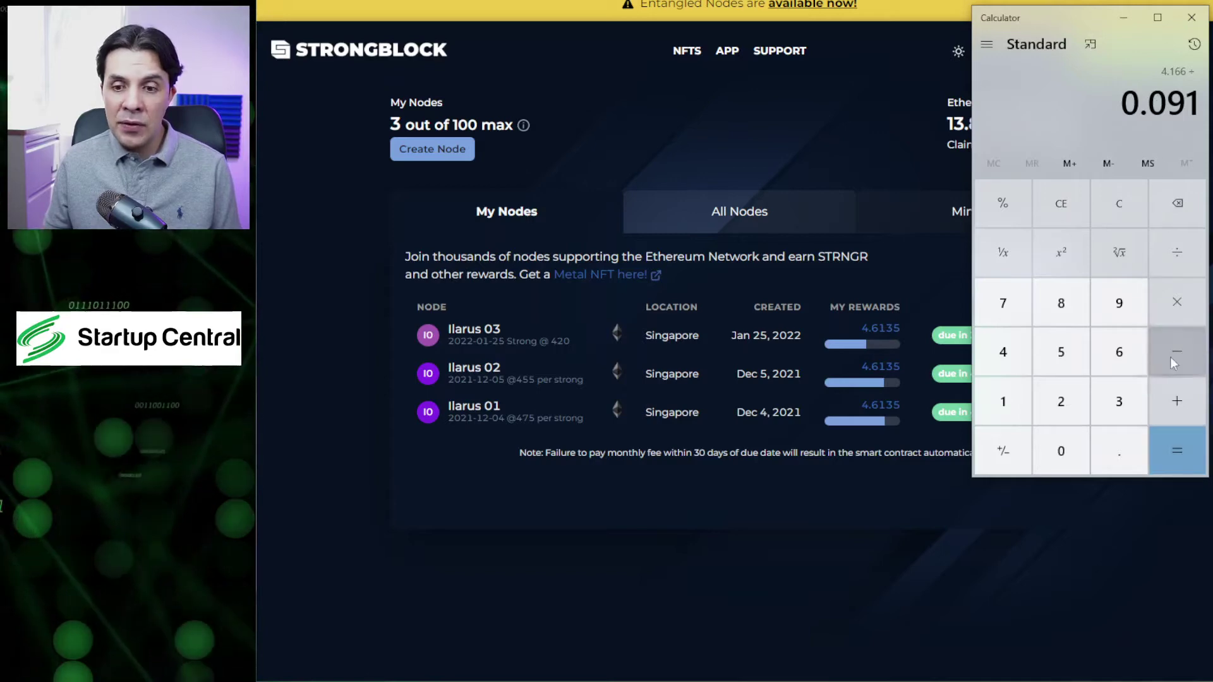
click(1177, 466)
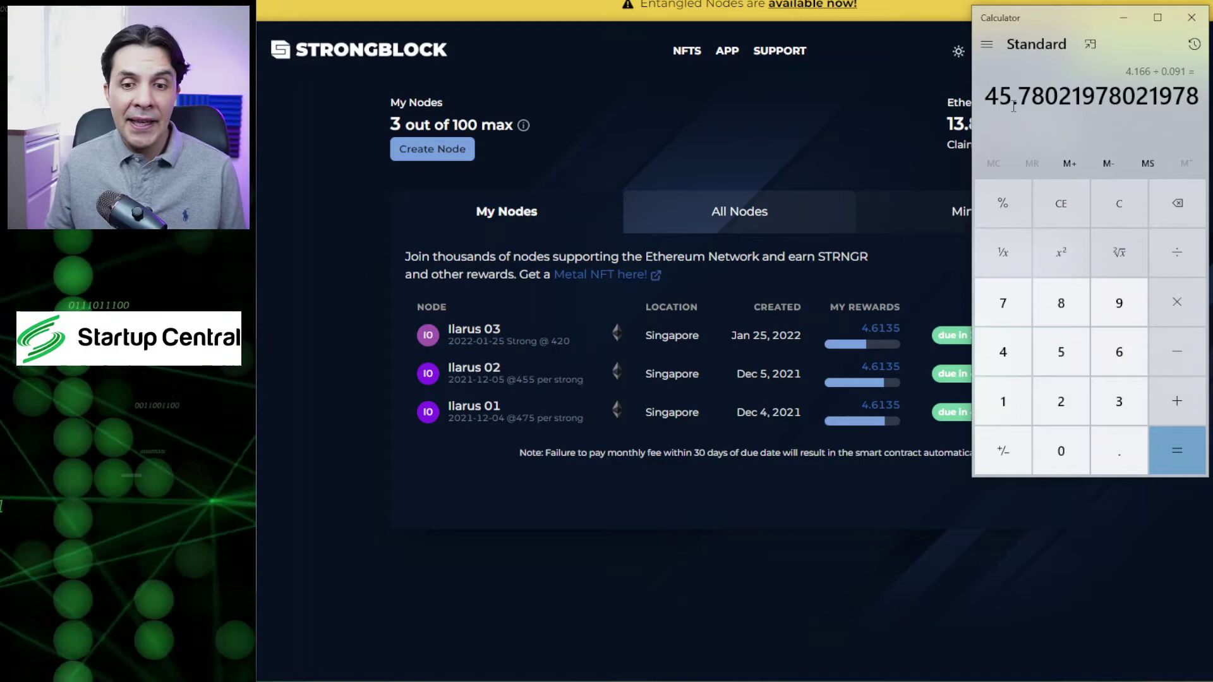
click(912, 572)
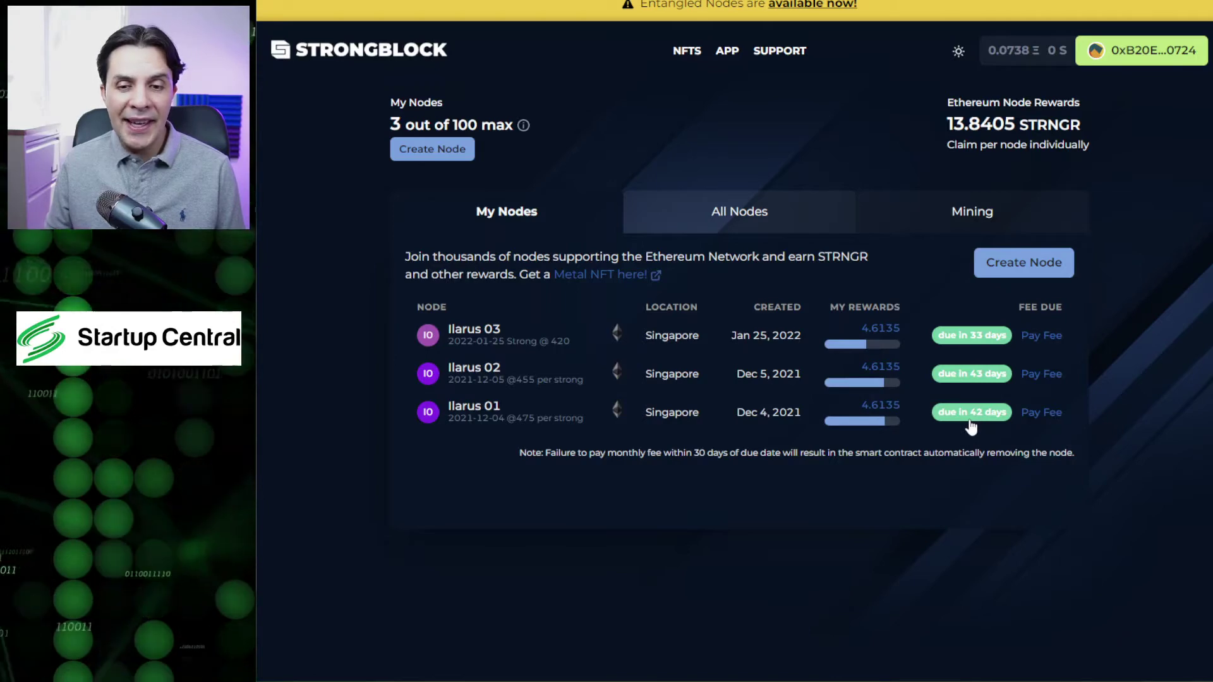
Move Calculator to the centre and subtract the 42 fee-due days from 45.78, leaving 3.78.
key(alt+Tab)
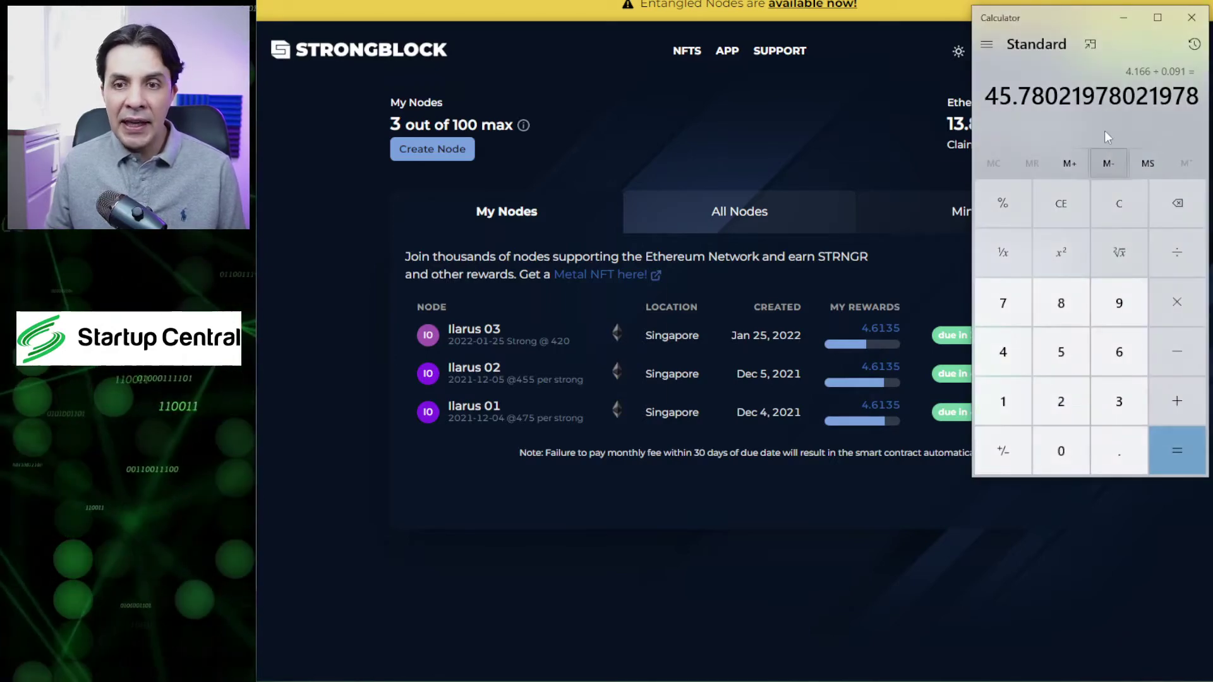
drag(1057, 20, 735, 178)
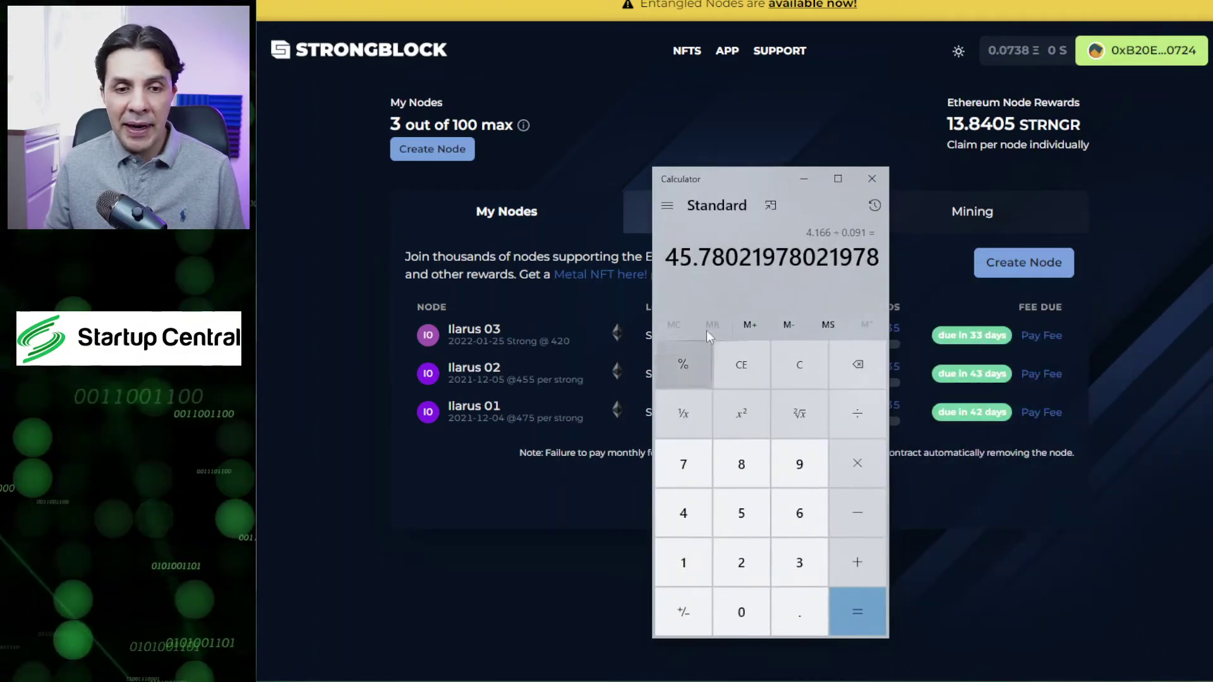
click(865, 513)
click(681, 514)
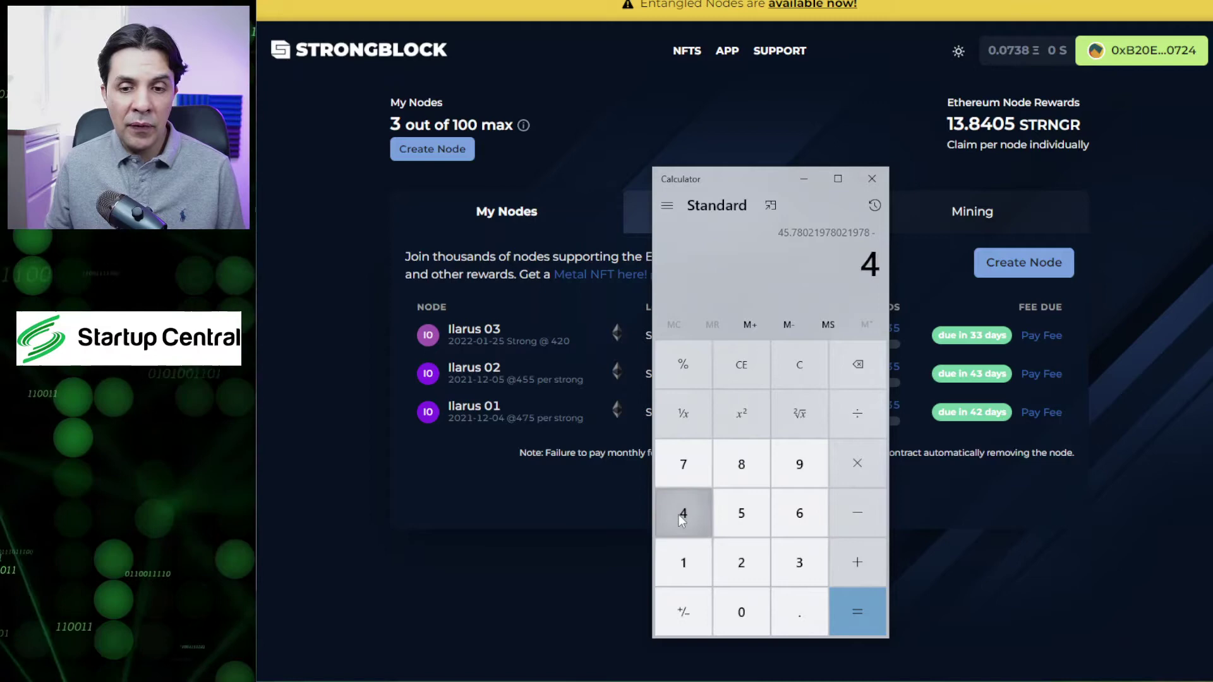
click(748, 571)
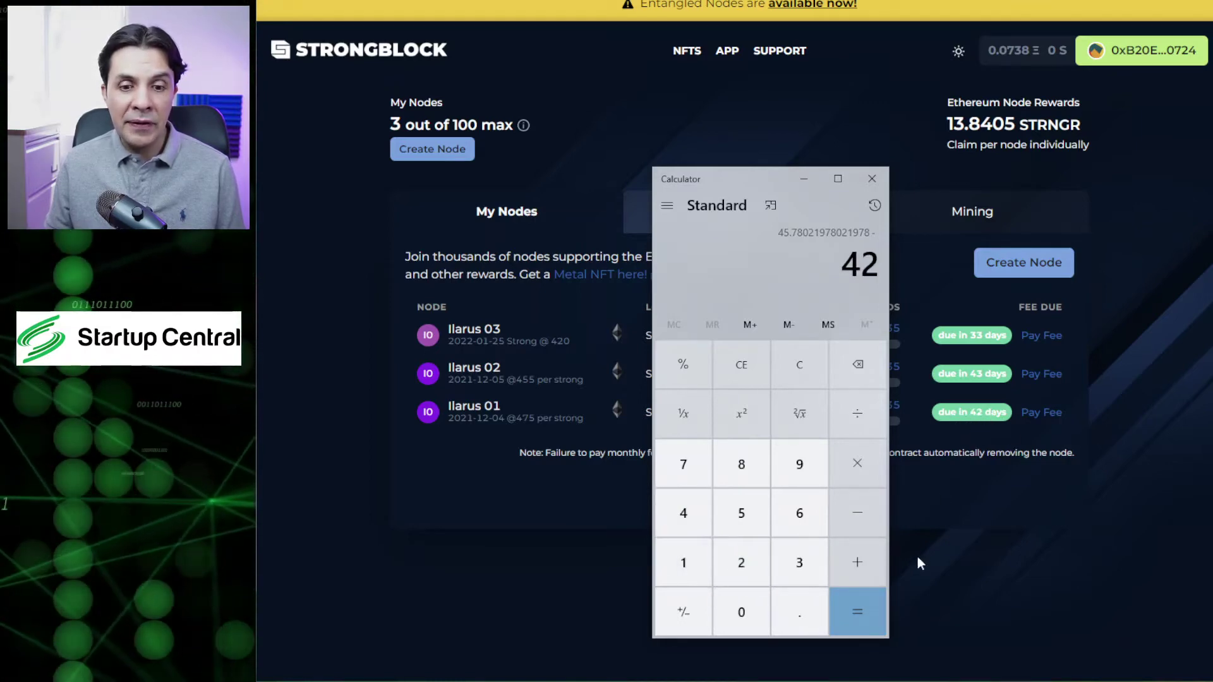
click(871, 626)
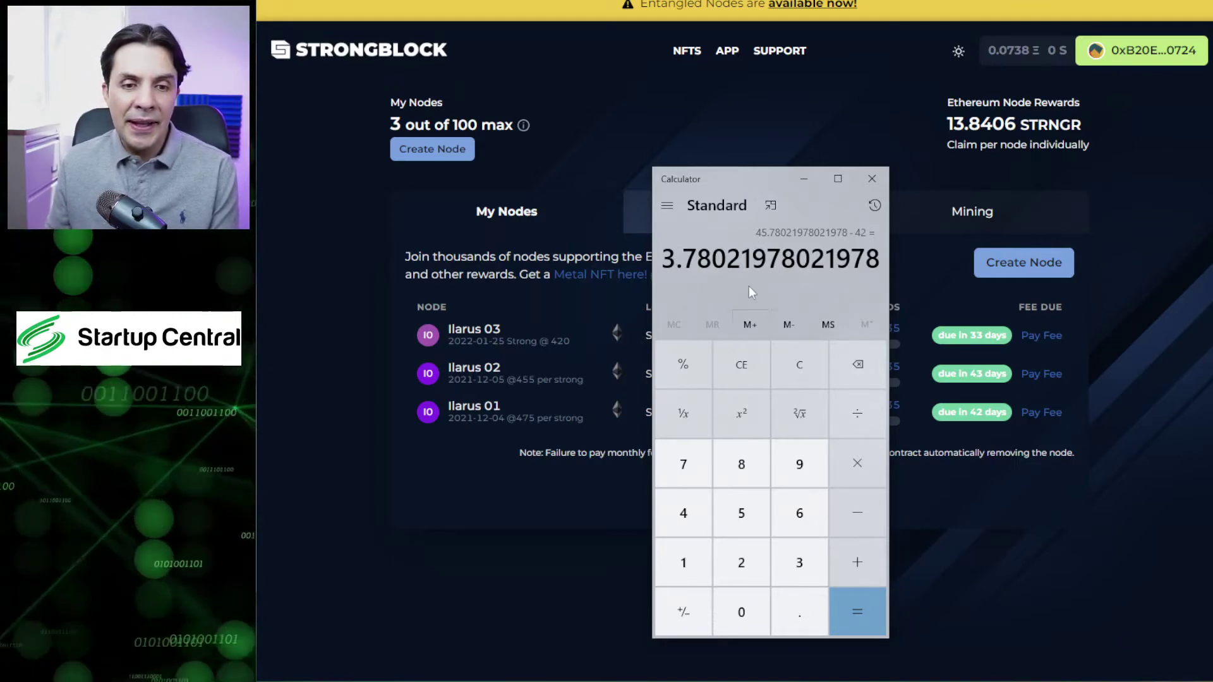
Work out Ilarus 01's missed tokens, 3.78 × 0.091 ≈ 0.344, then close Calculator.
click(859, 417)
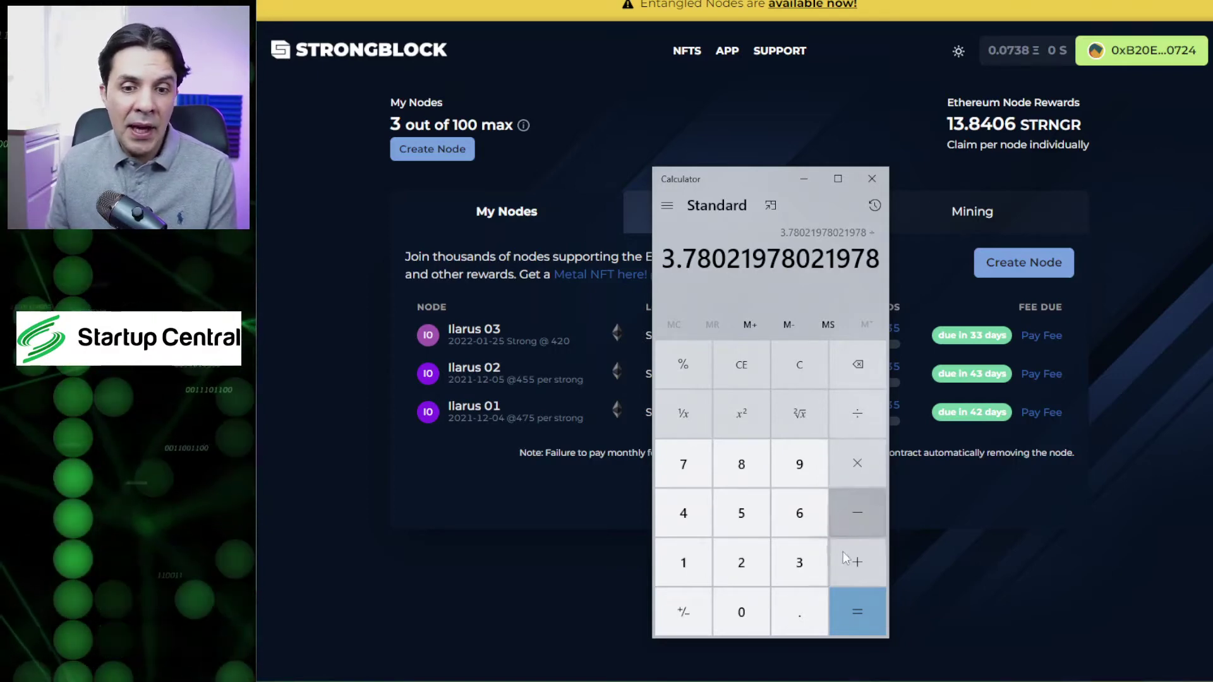
click(805, 617)
click(741, 612)
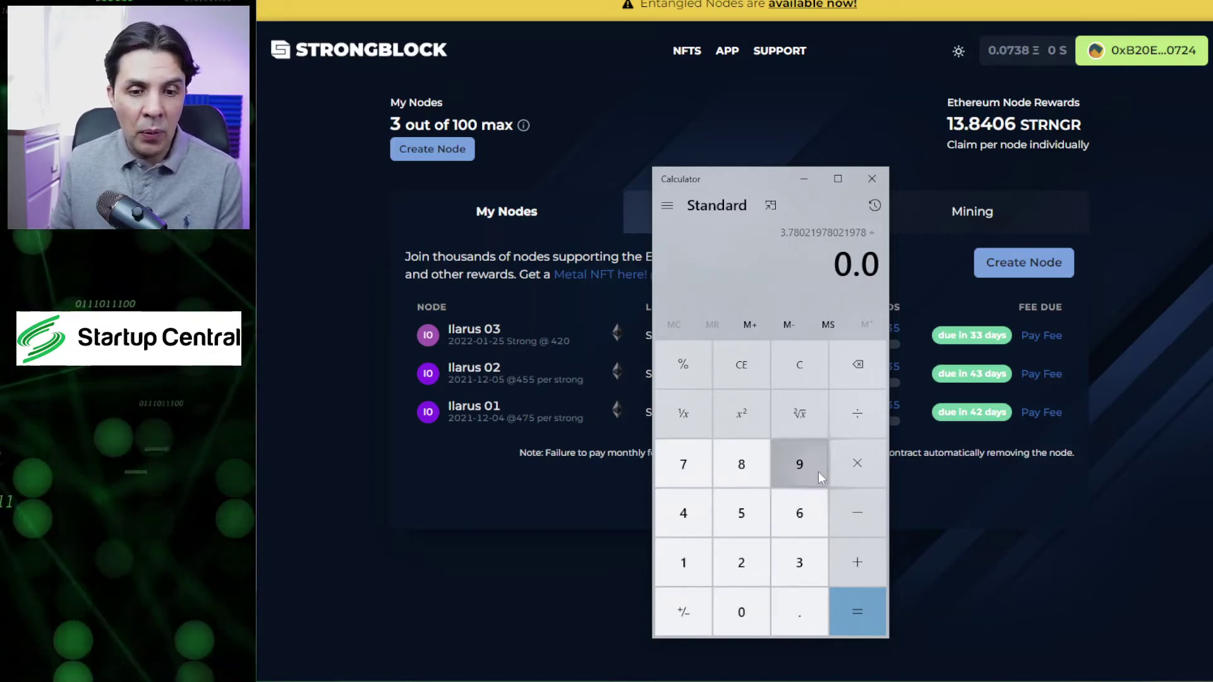
click(801, 466)
click(681, 566)
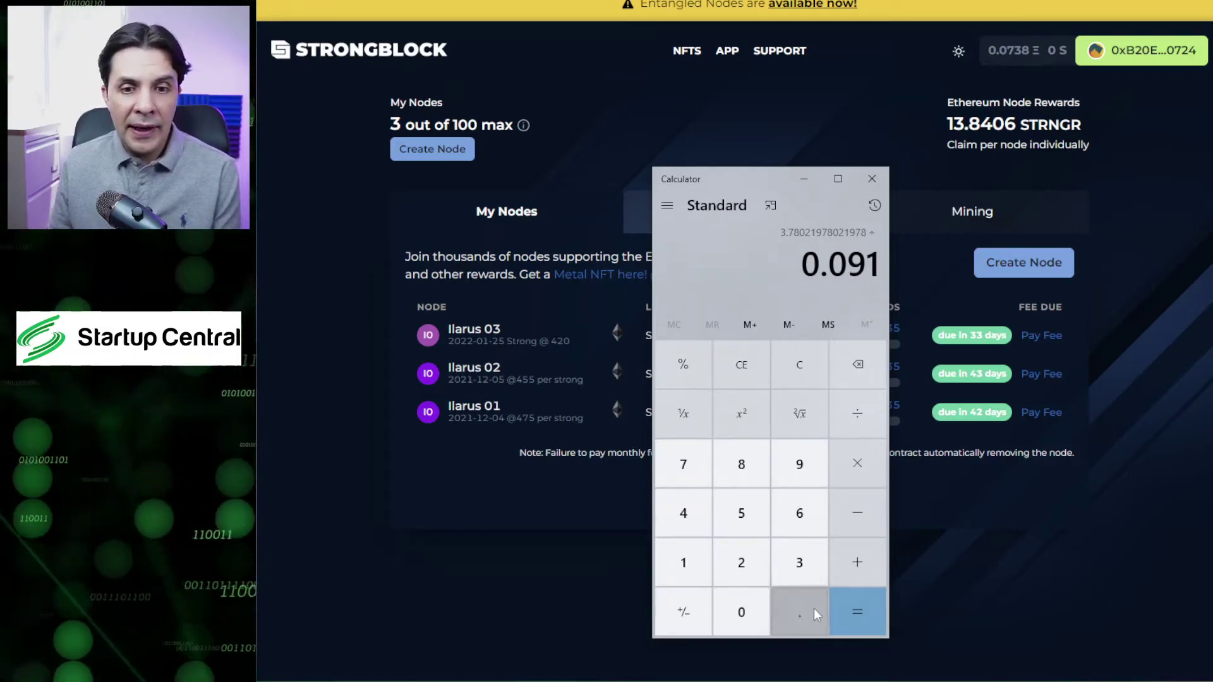
click(853, 607)
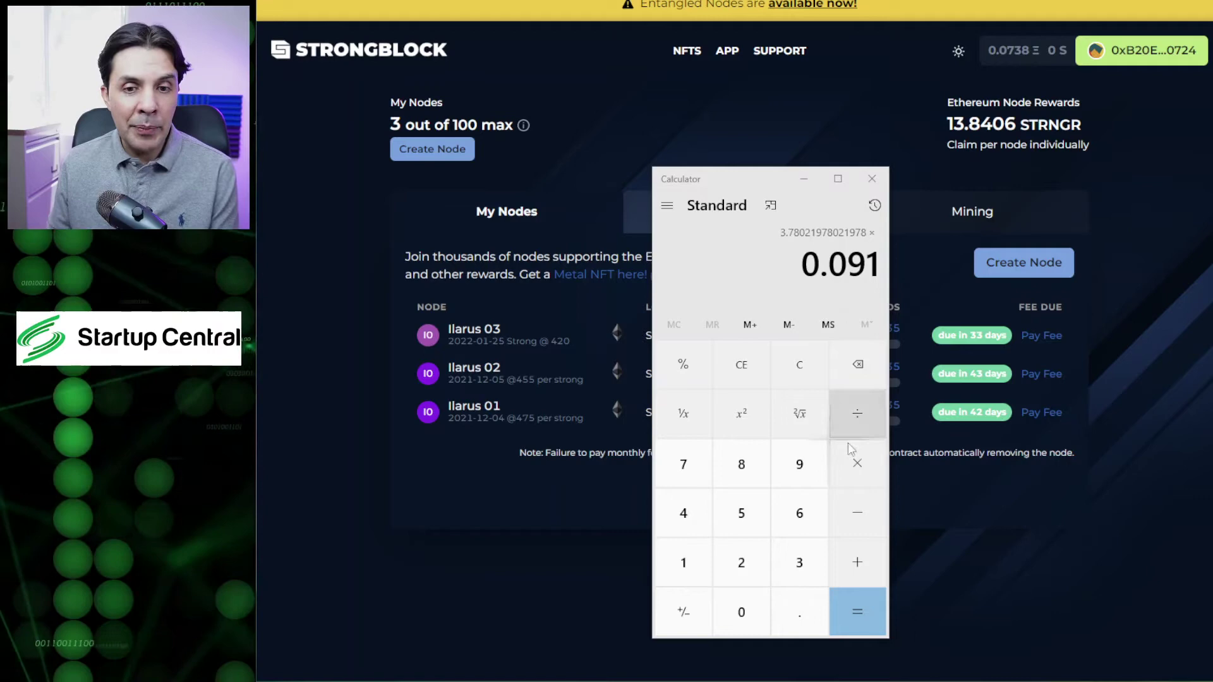
click(853, 604)
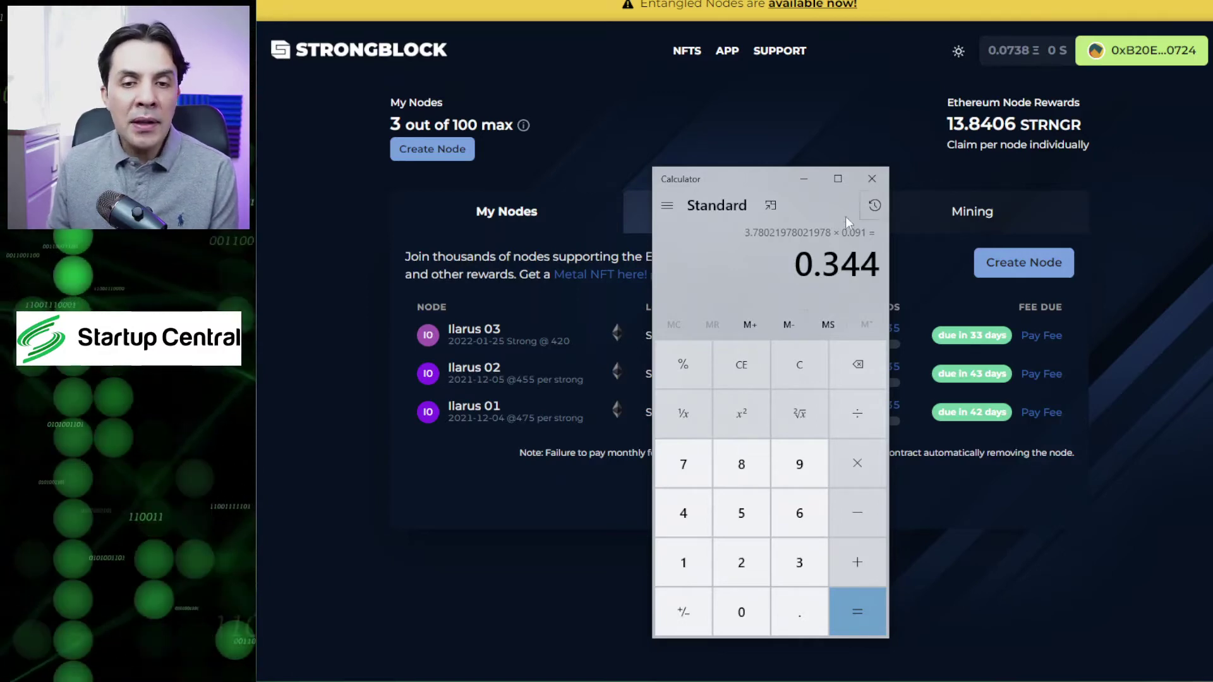
click(1037, 601)
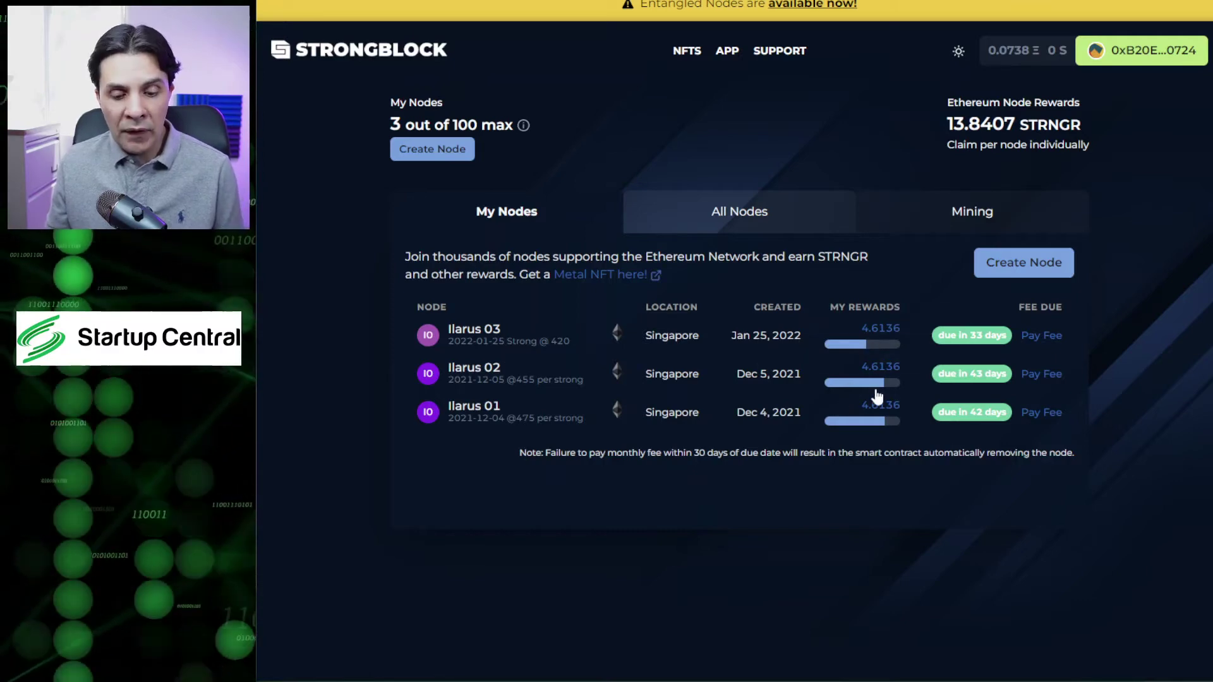
Bring Calculator back over the dashboard, position it top-right, and clear it.
key(alt+Tab)
drag(733, 185, 1103, 4)
key(Escape)
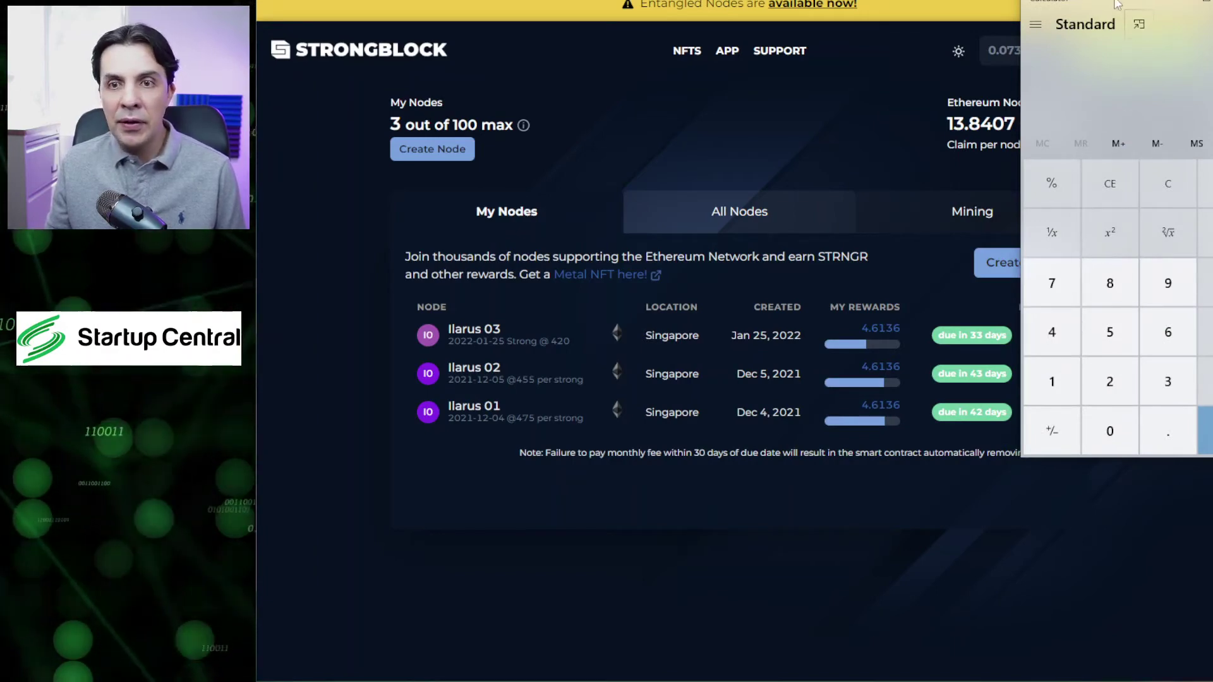
drag(1115, 5, 1051, 8)
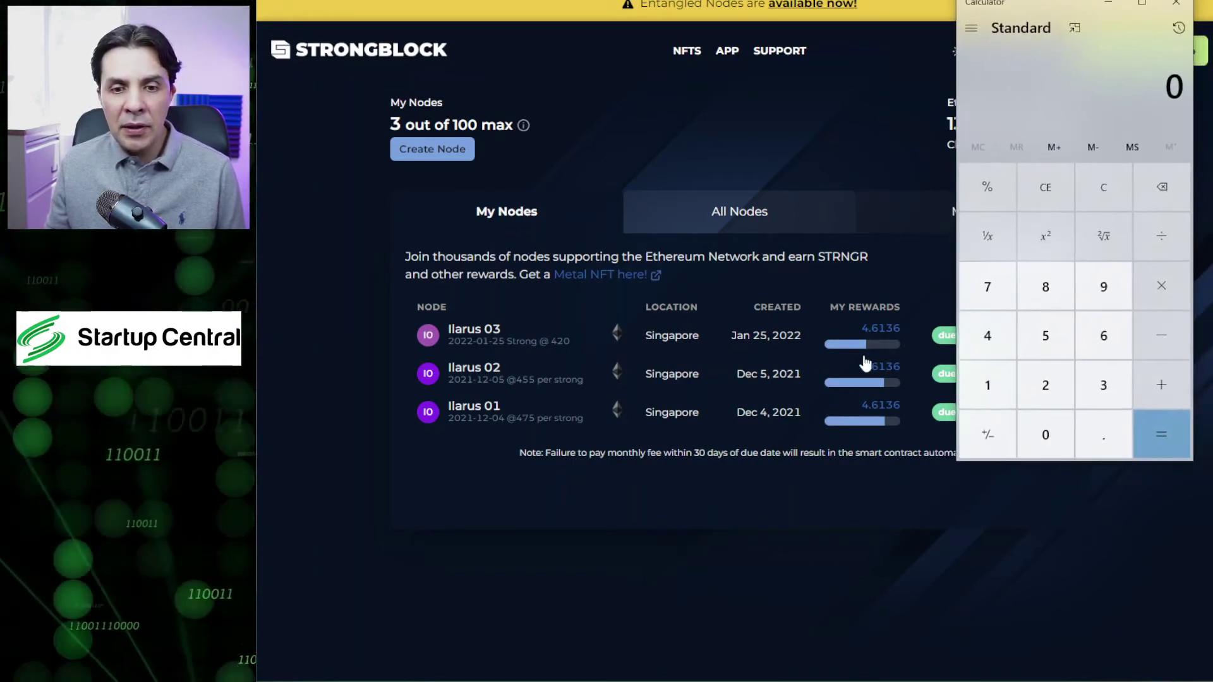
Compute 20 − 11.0595 = 8.9405, the tokens Ilarus 03 can still accrue.
click(1053, 393)
click(1053, 430)
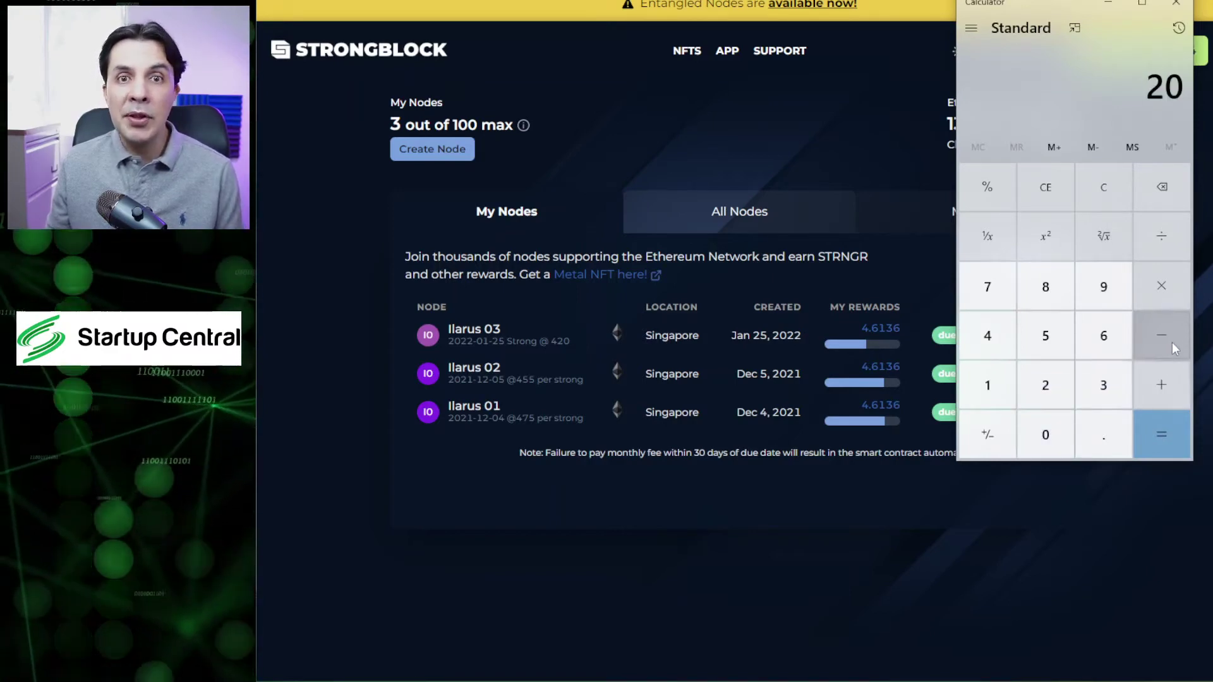
click(1172, 343)
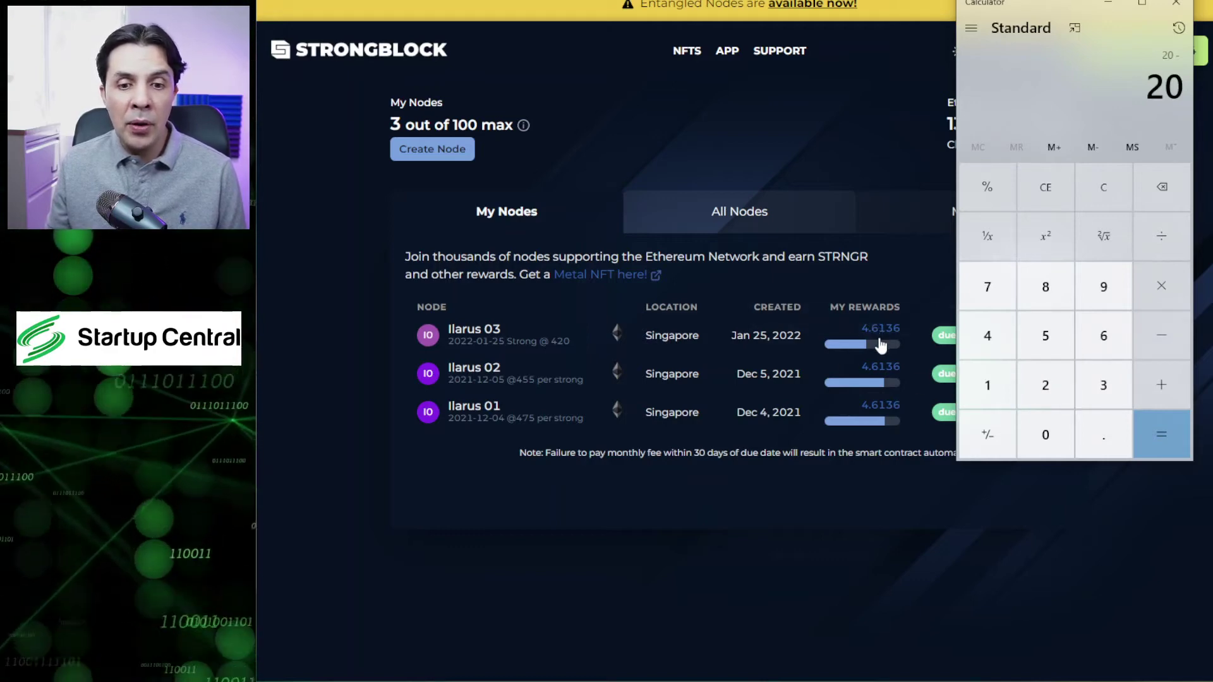
mouse_move(874, 347)
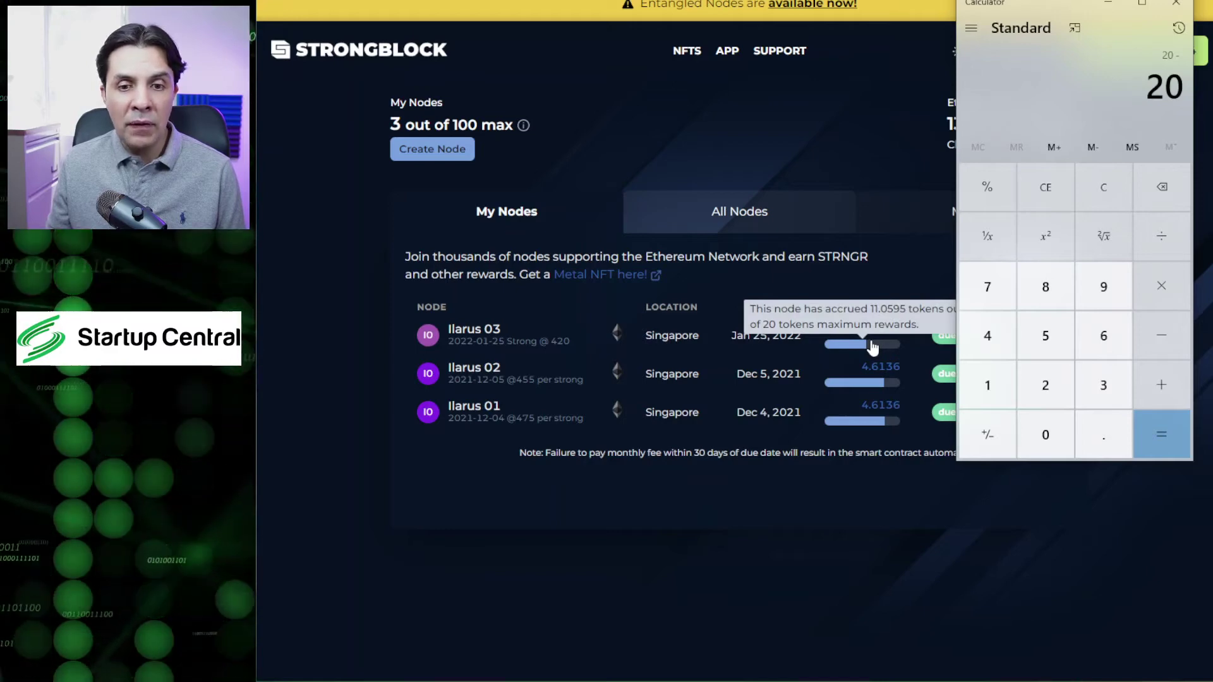
double_click(987, 382)
click(1096, 442)
click(1044, 442)
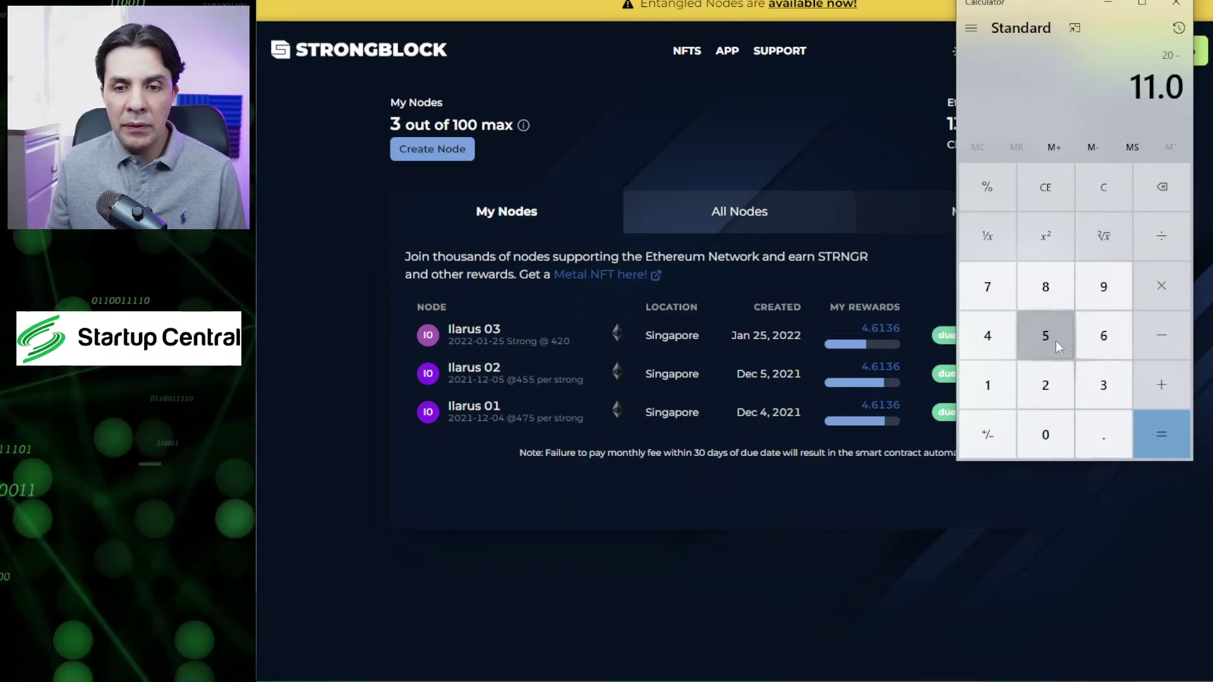
click(1057, 337)
click(1109, 292)
click(1036, 338)
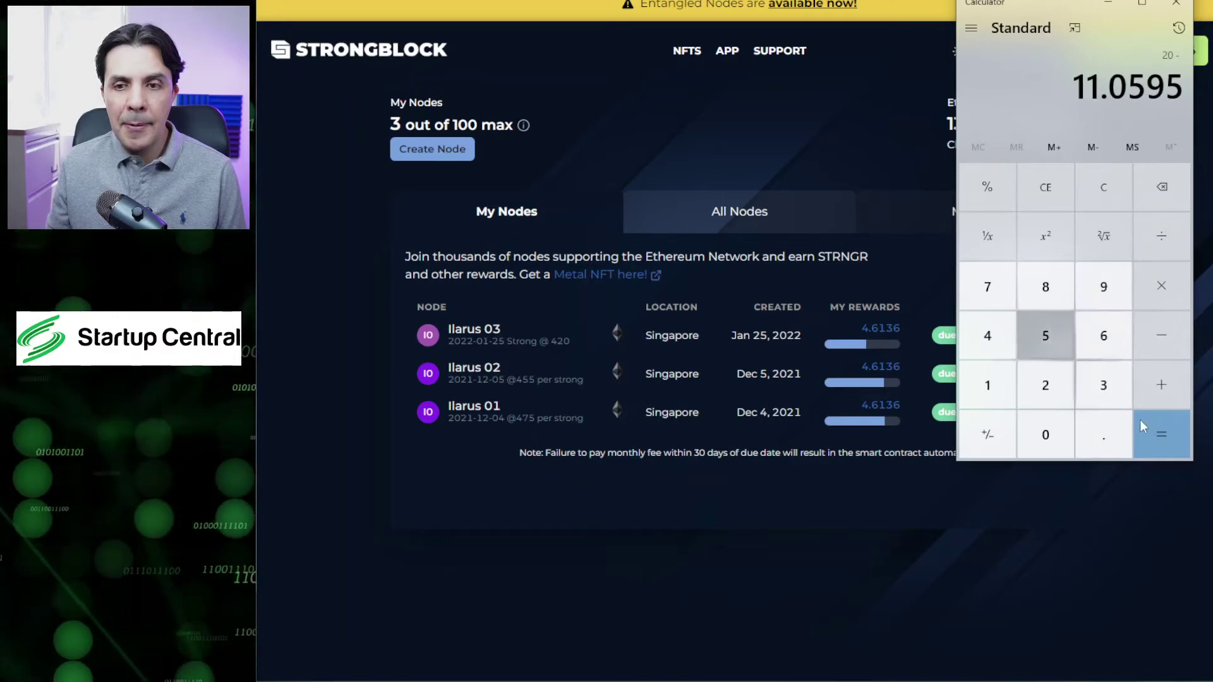
click(1171, 439)
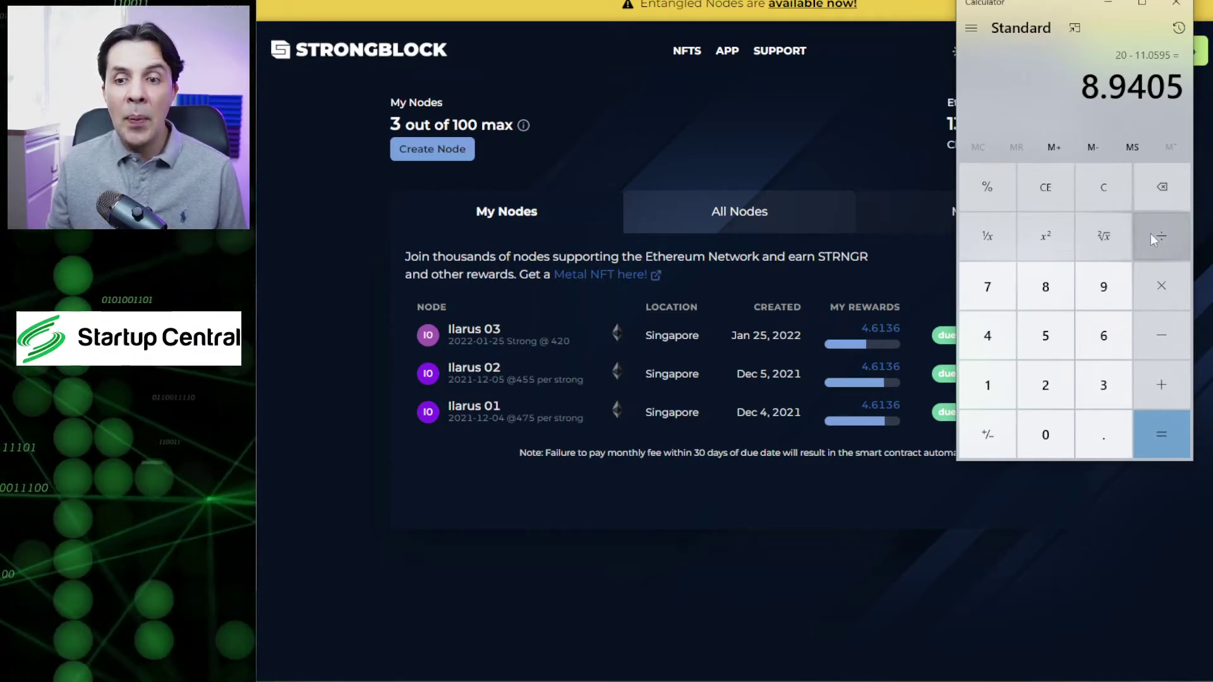
Divide 8.9405 by 0.091 for 98.2473 days, then move Calculator to the screen centre.
click(1159, 249)
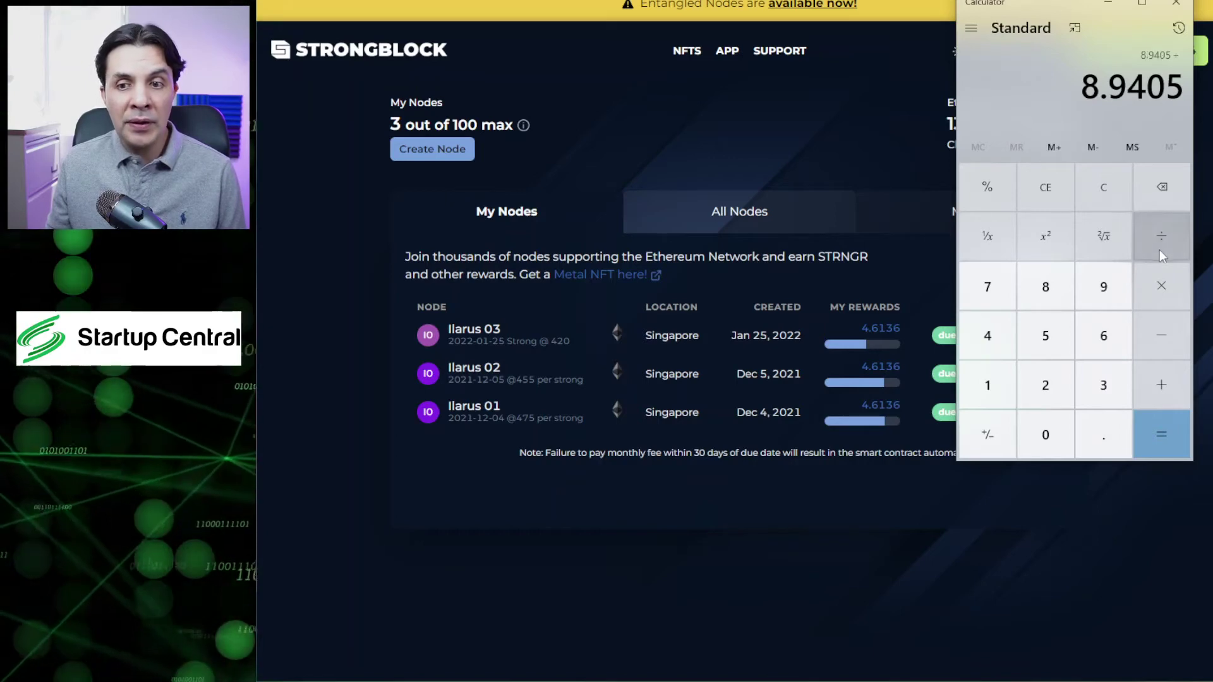
click(1104, 435)
click(1045, 435)
click(1104, 287)
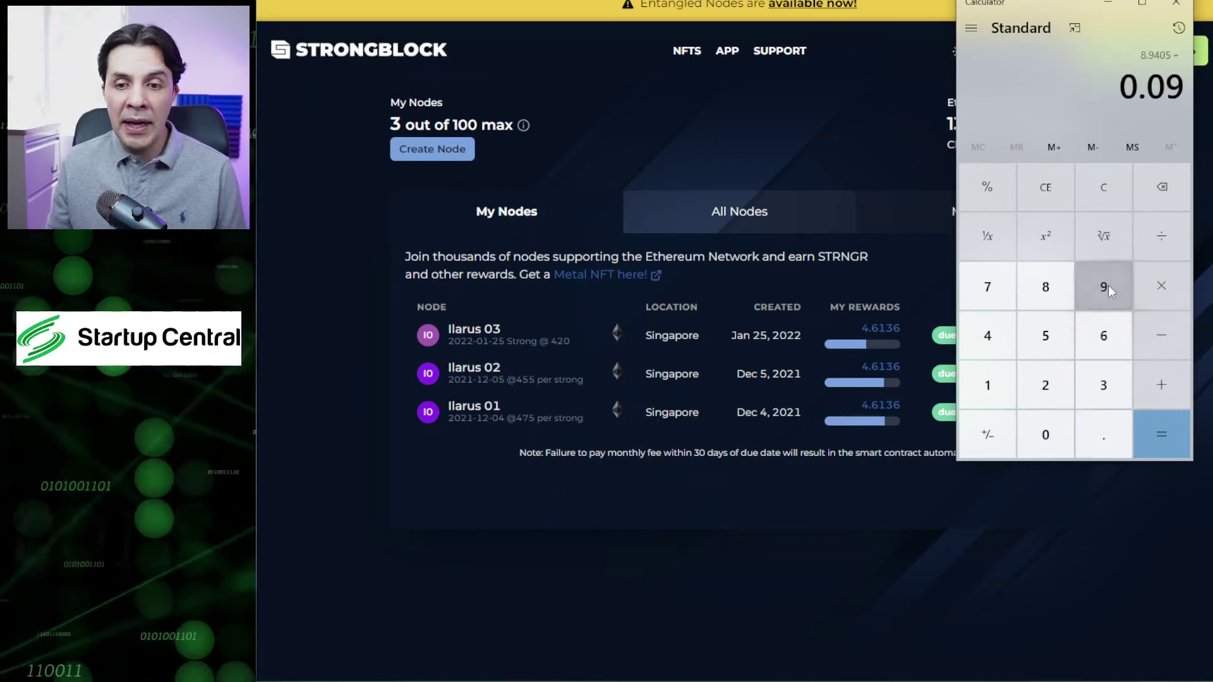
click(990, 385)
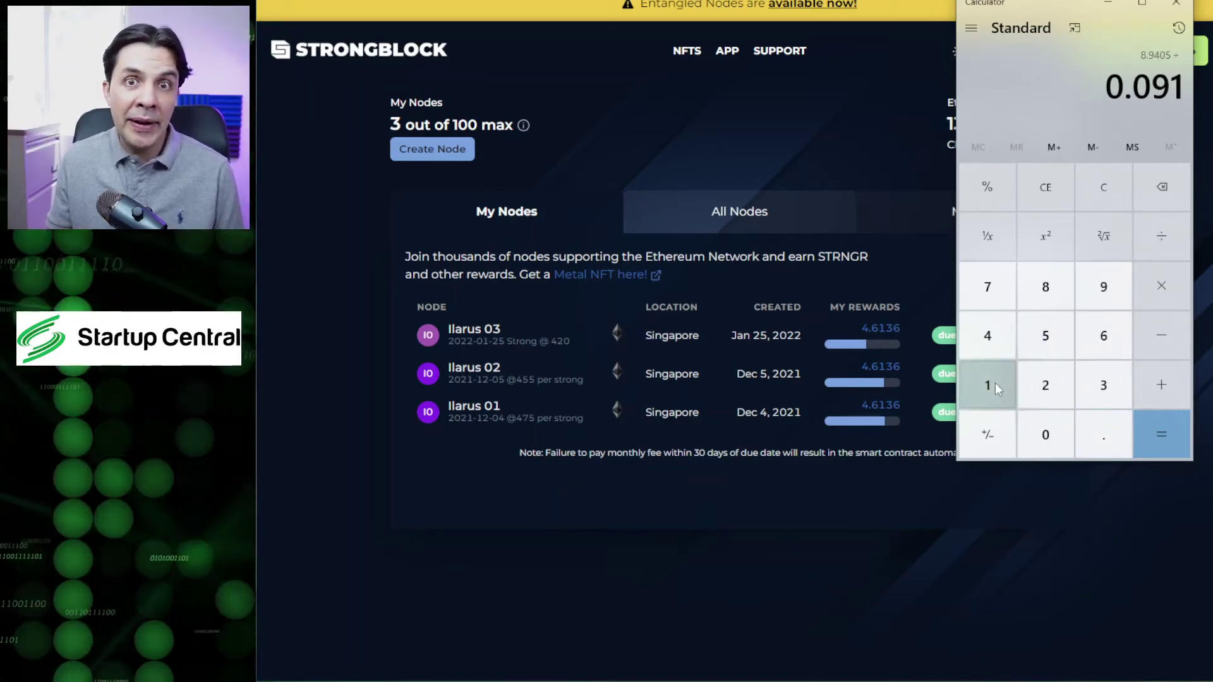
click(1158, 436)
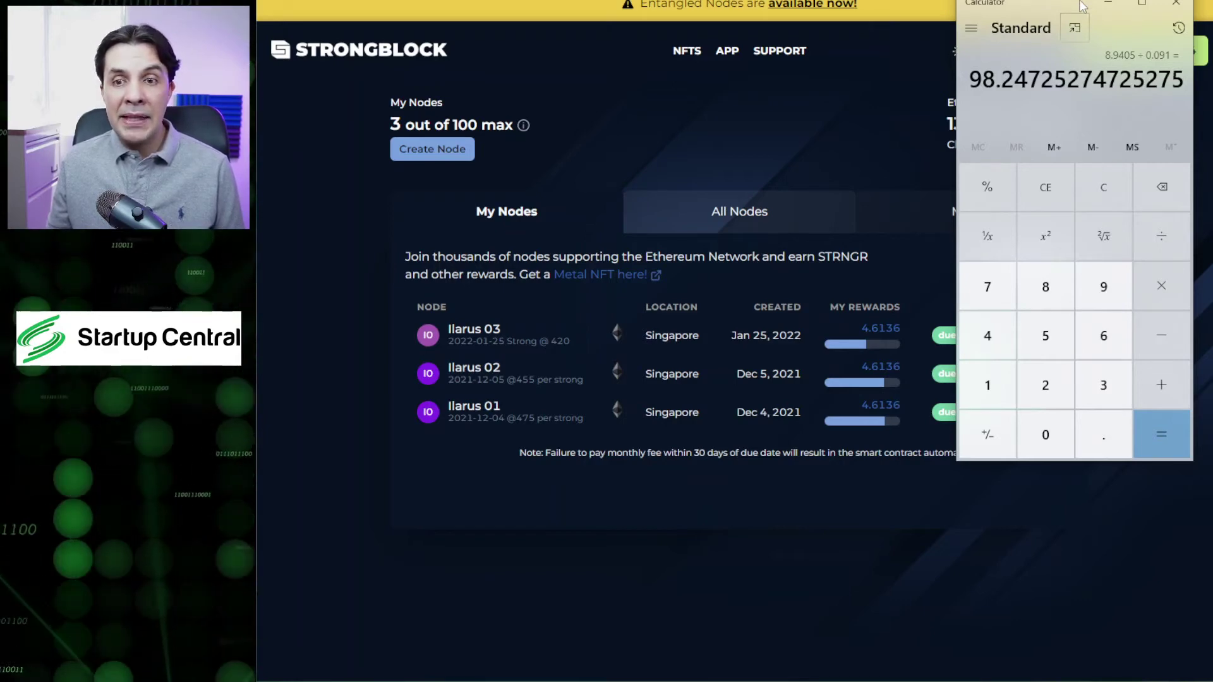
drag(1083, 6, 689, 63)
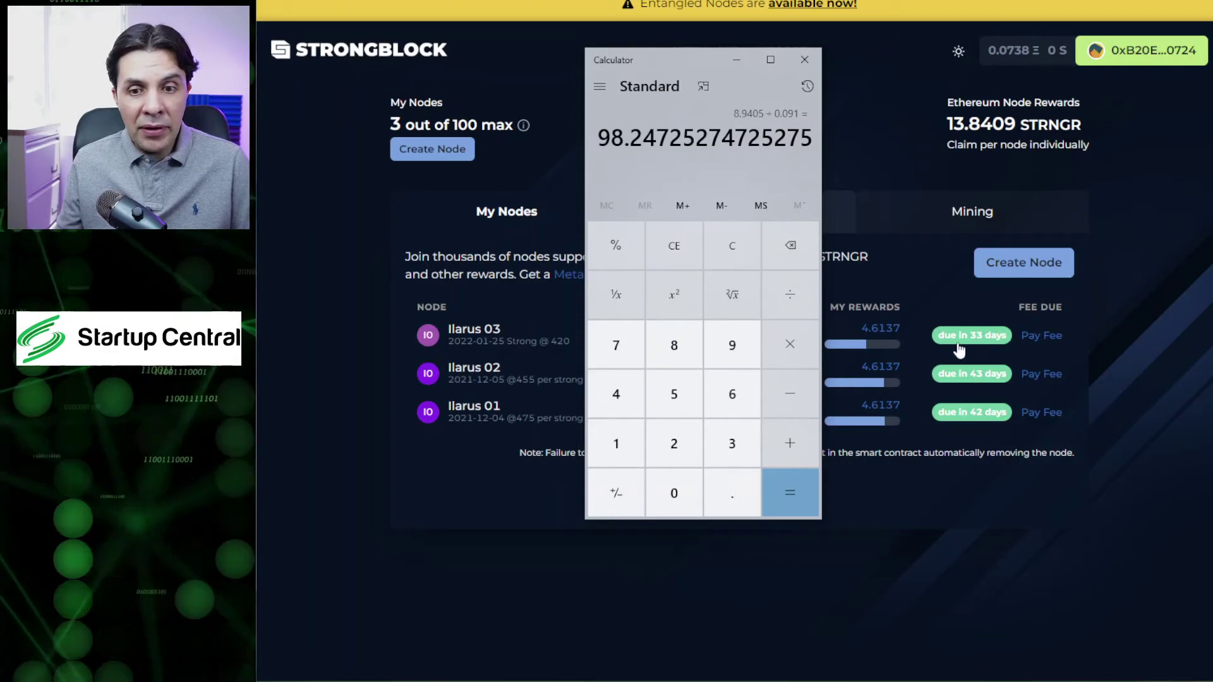
Subtract 33 fee-due days and then 60 more from 98.2473, leaving 5.2473.
click(802, 397)
click(732, 449)
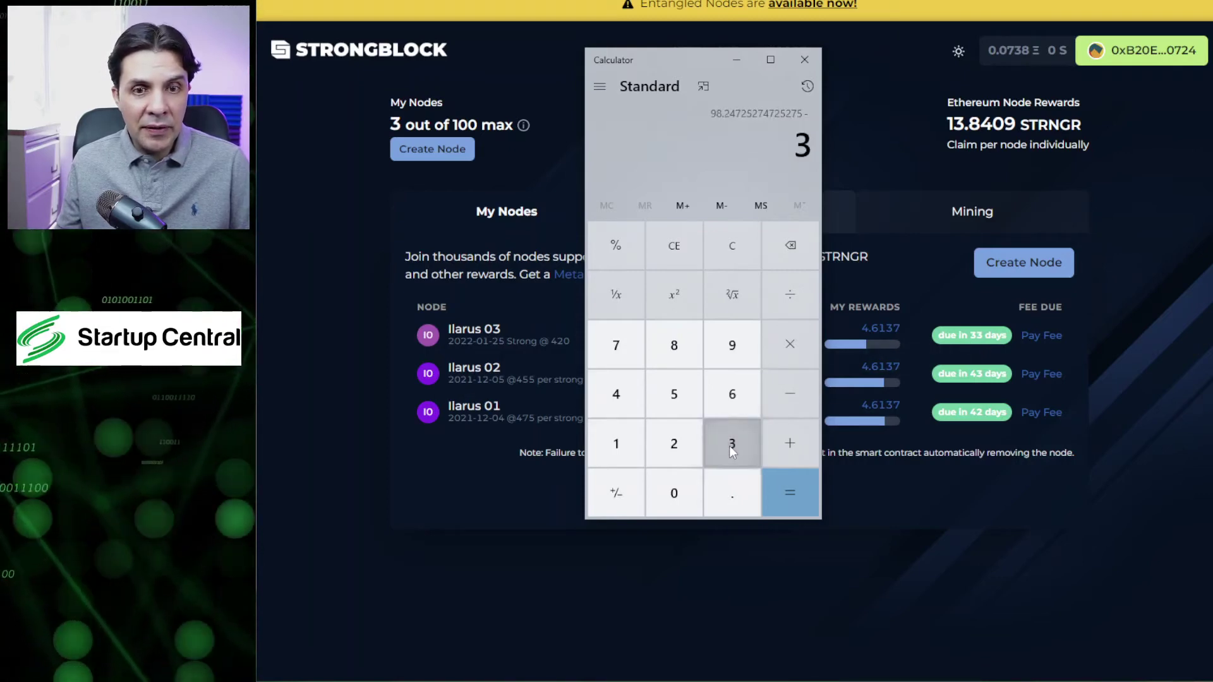
click(732, 448)
click(795, 493)
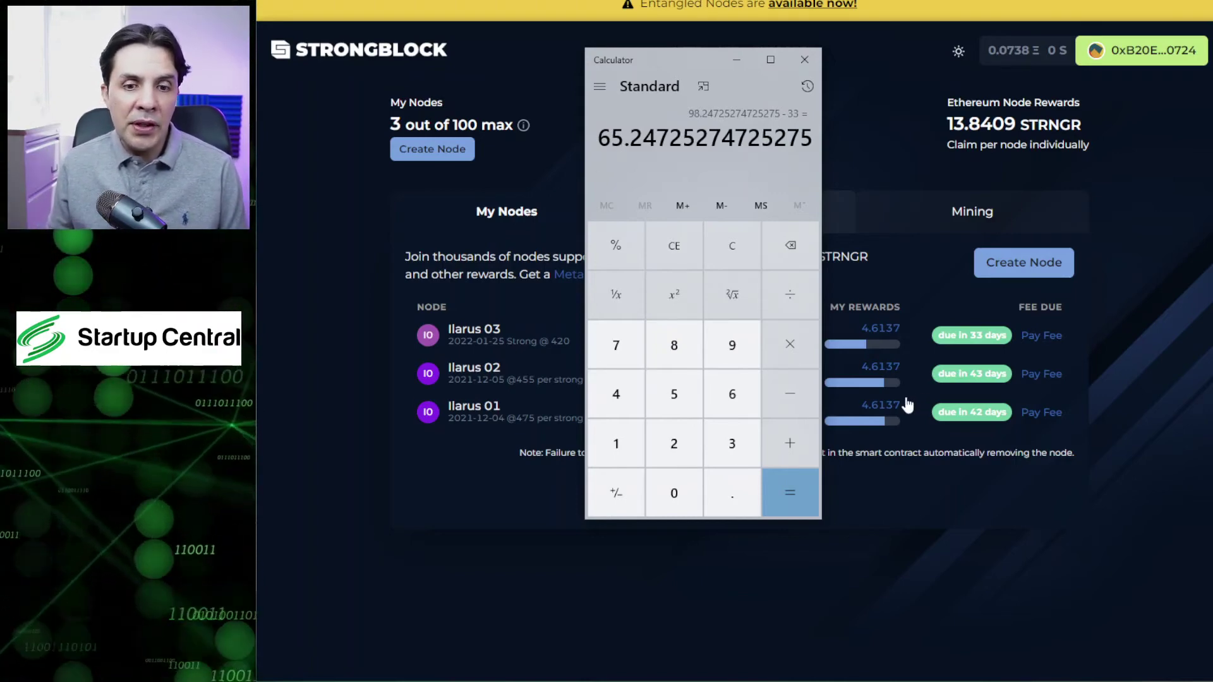
click(787, 395)
click(730, 411)
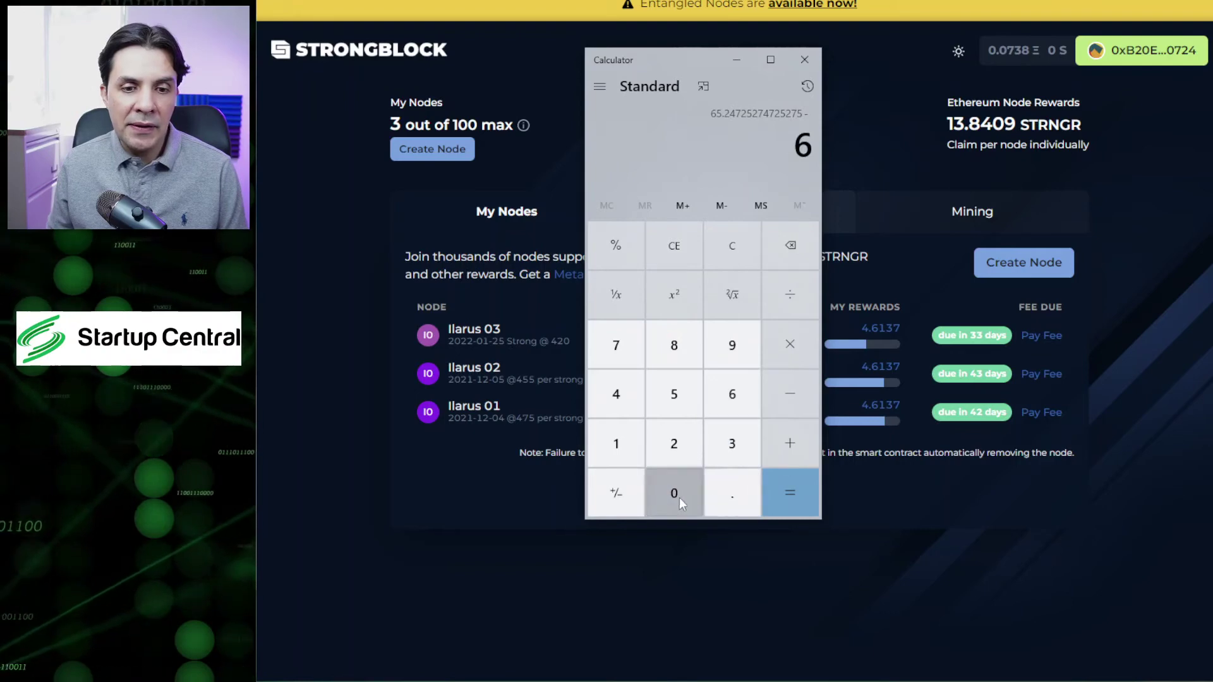
click(662, 499)
click(799, 500)
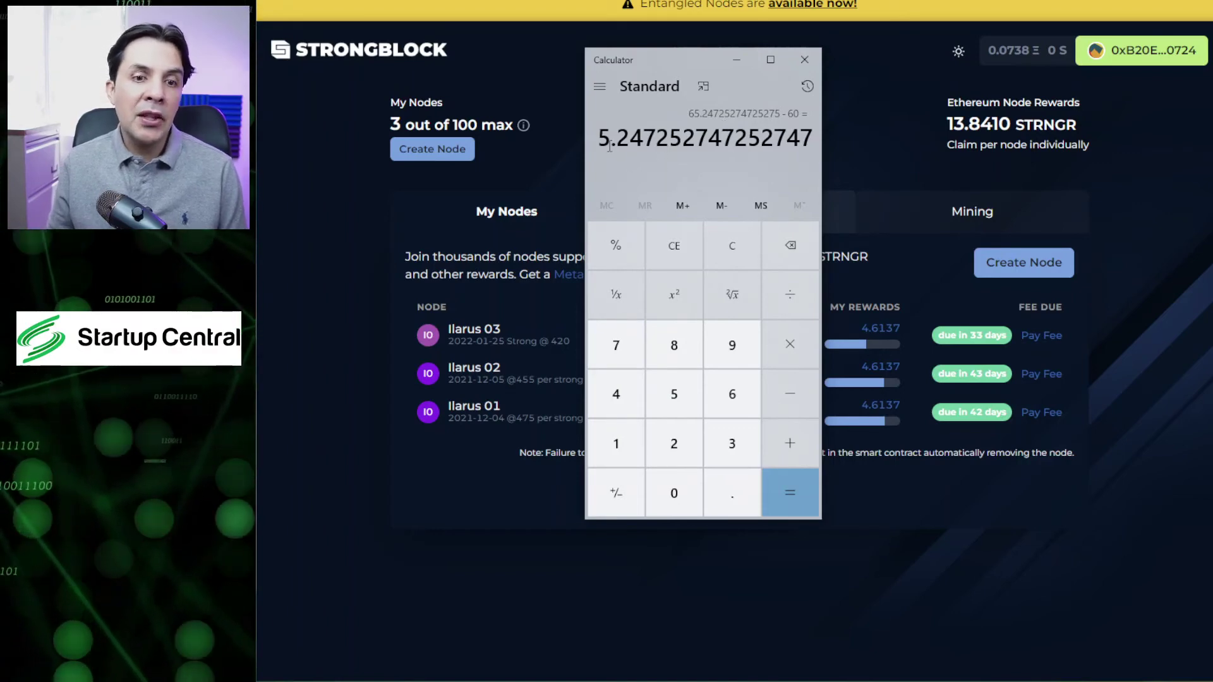
Begin multiplying the 5.2473 leftover days by the daily rate.
click(786, 351)
click(730, 496)
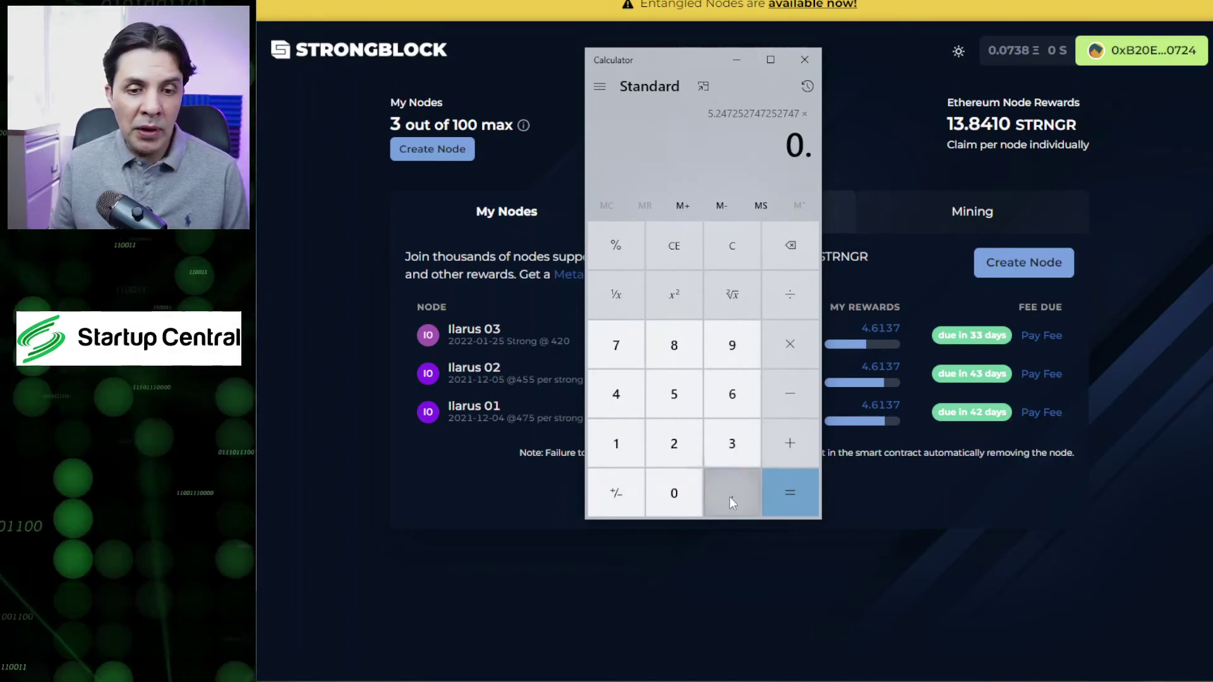
click(669, 490)
Finish 5.2473 × 0.091 = 0.4775 missed tokens for Ilarus 03, then close Calculator.
key(9)
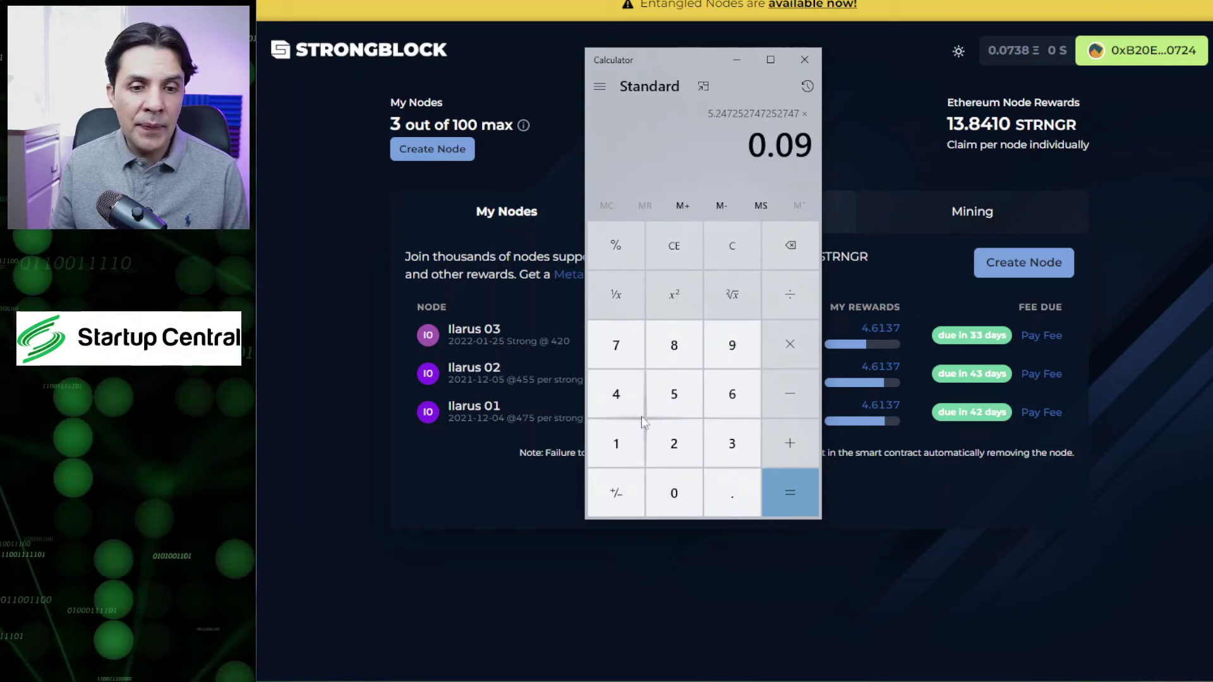
click(642, 462)
click(791, 495)
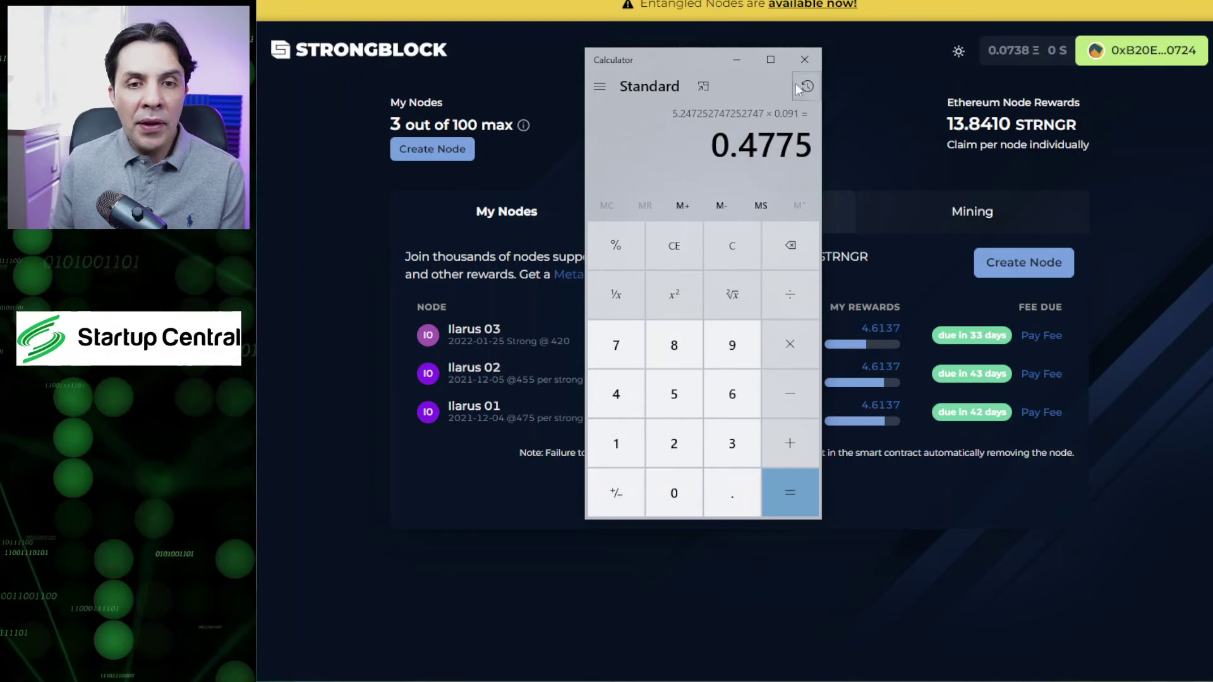
click(804, 60)
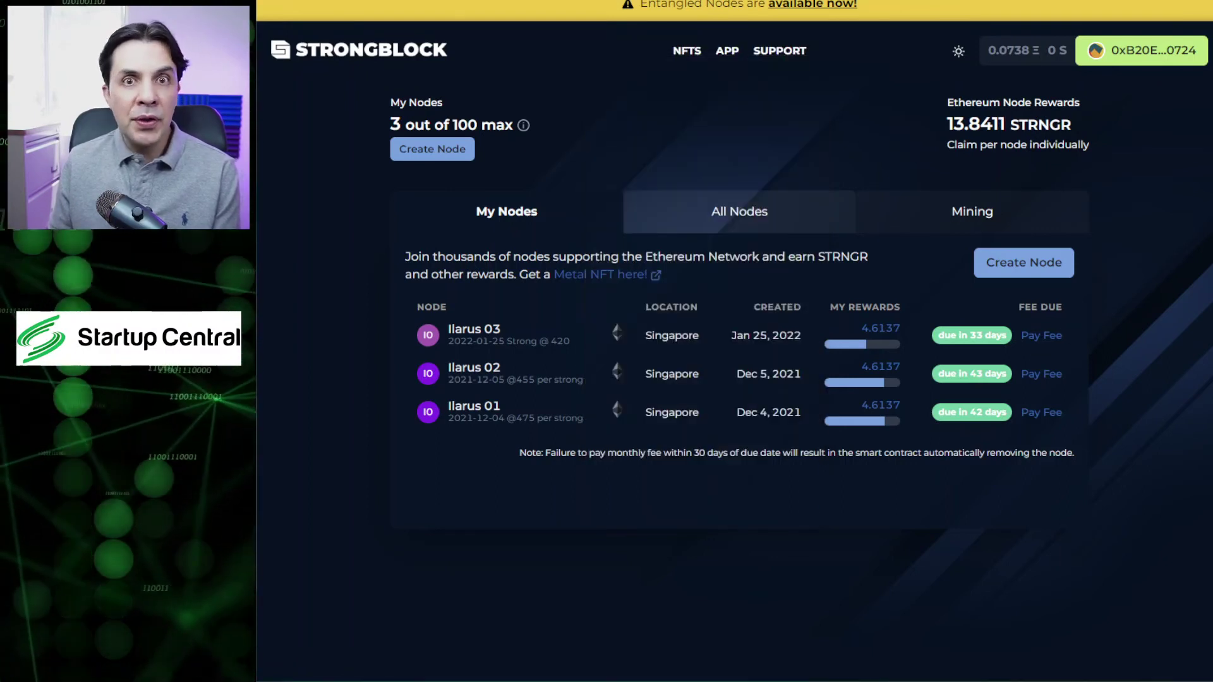